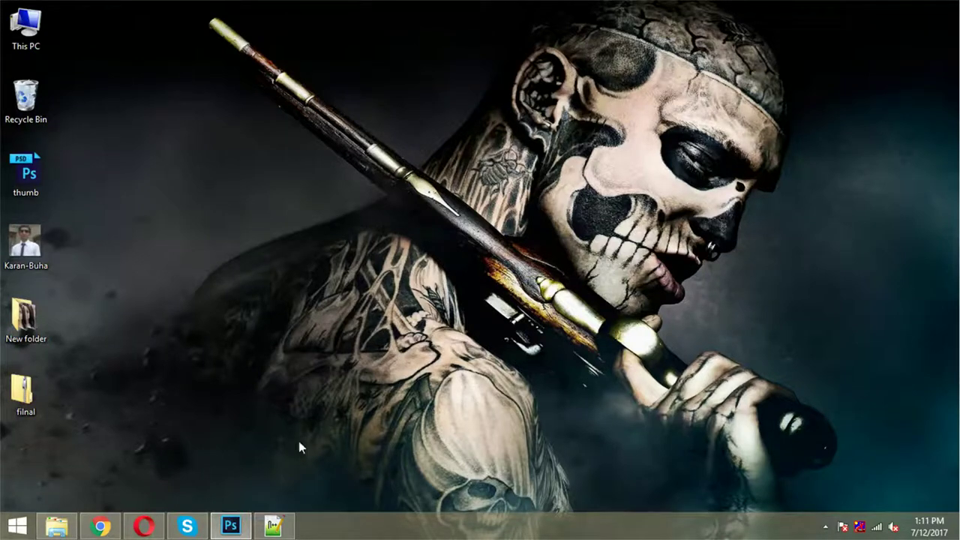
Step: Open the portrait JPG of the young man in sunglasses and a tie
left_click(242, 529)
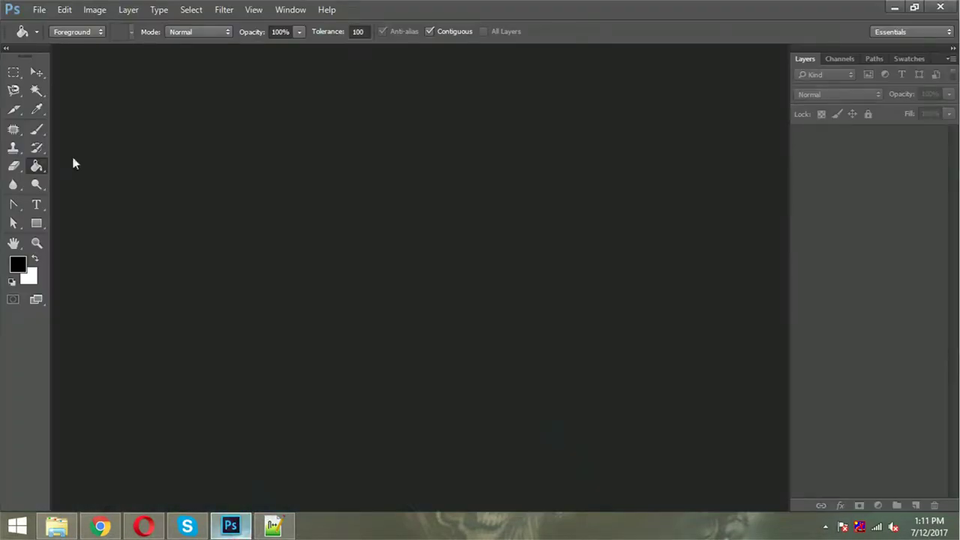
left_click(43, 12)
left_click(44, 36)
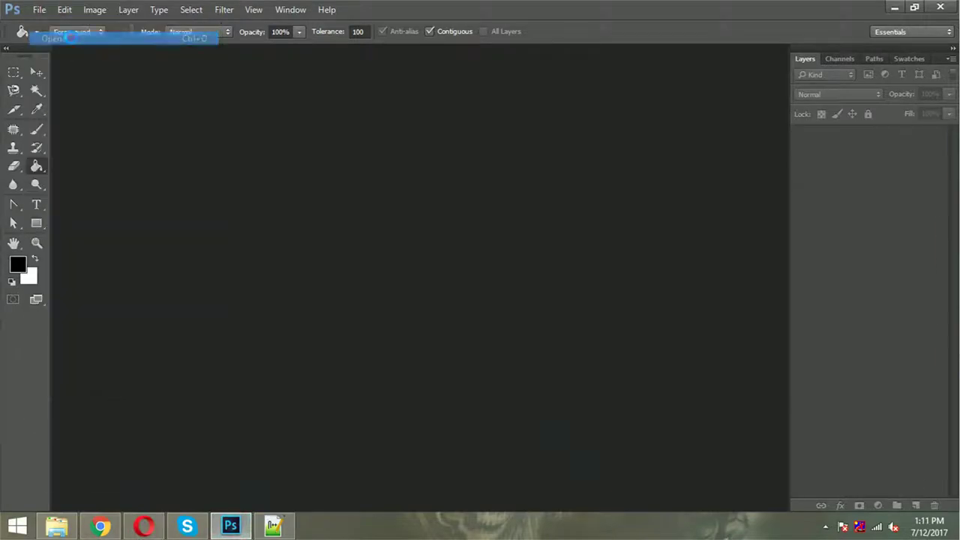
double_click(737, 134)
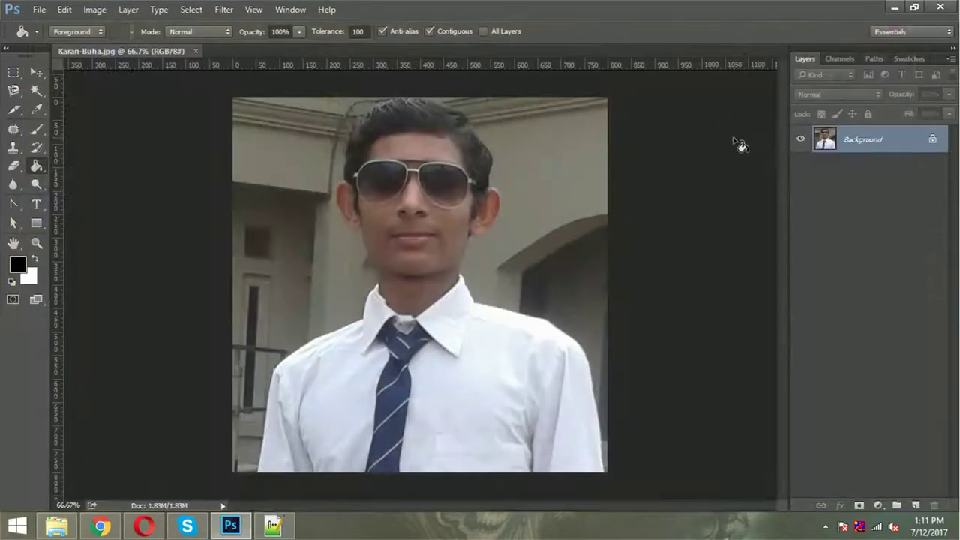
Step: Duplicate Background twice into Background copy and copy 2, with the original filled black
right_click(845, 137)
left_click(812, 163)
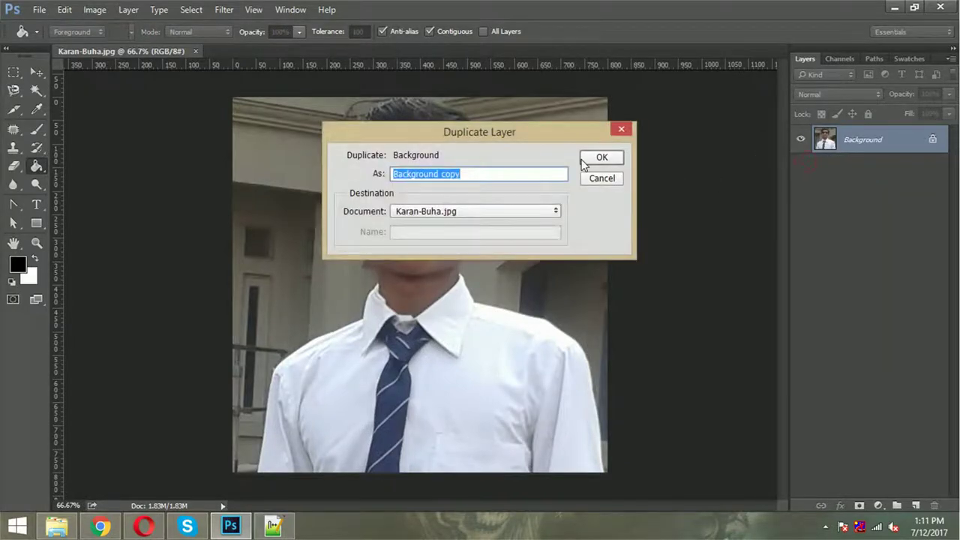
left_click(584, 159)
right_click(839, 143)
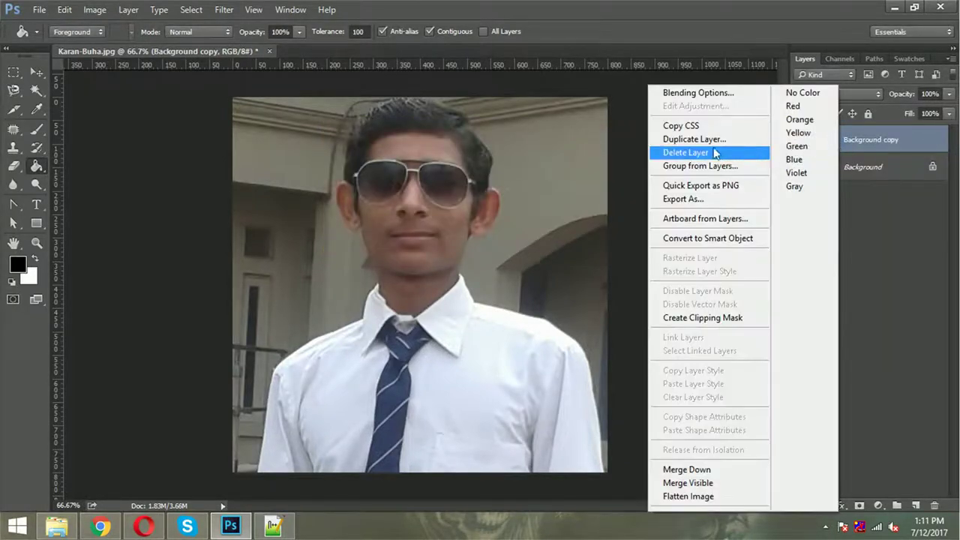
left_click(710, 140)
left_click(602, 158)
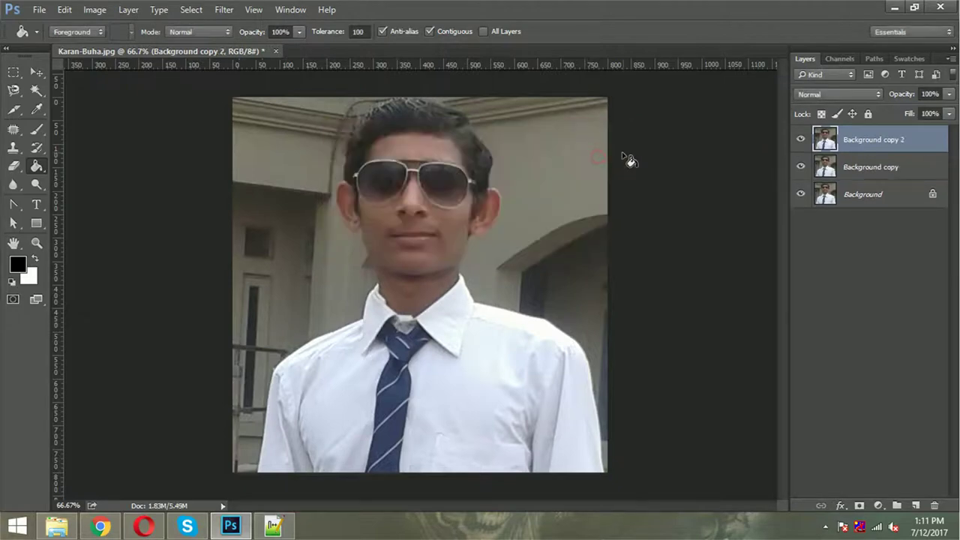
left_click(863, 195)
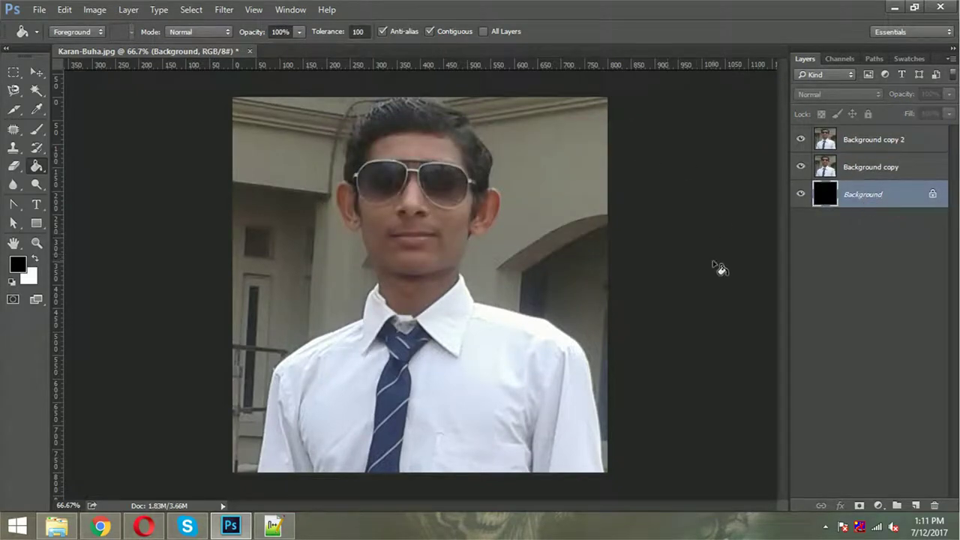
left_click(843, 168)
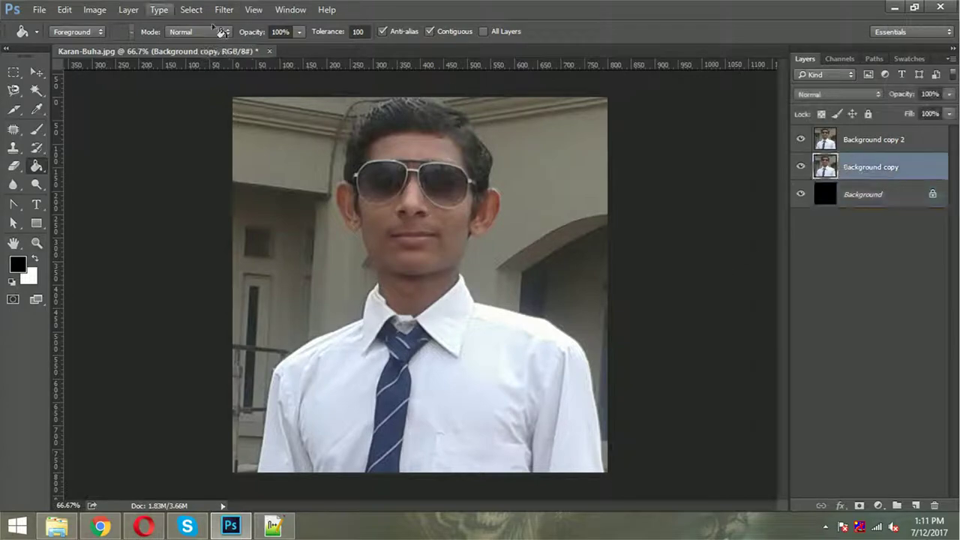
Step: Set the grid colour to yellow (fff001) in Guides, Grid & Slices preferences
left_click(63, 10)
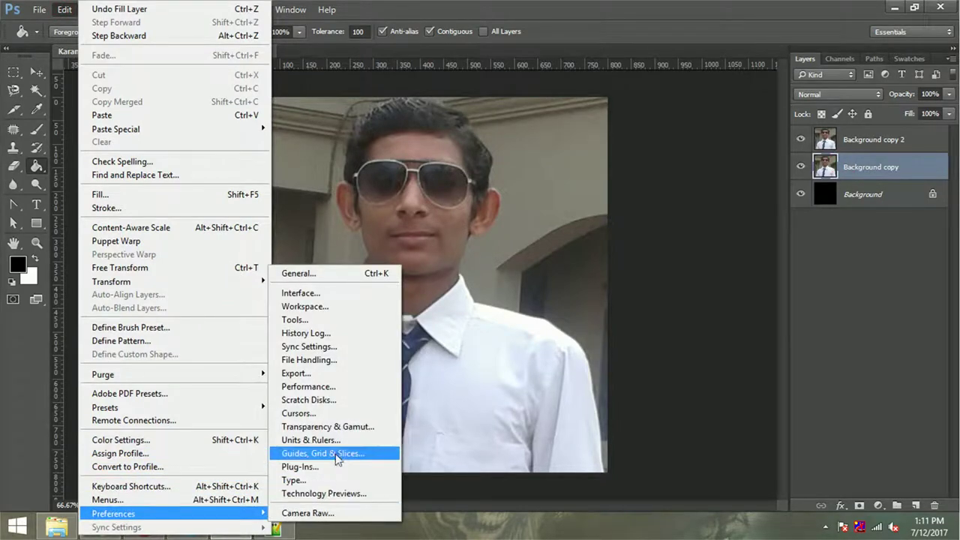
mouse_move(172, 513)
left_click(335, 453)
left_click(731, 222)
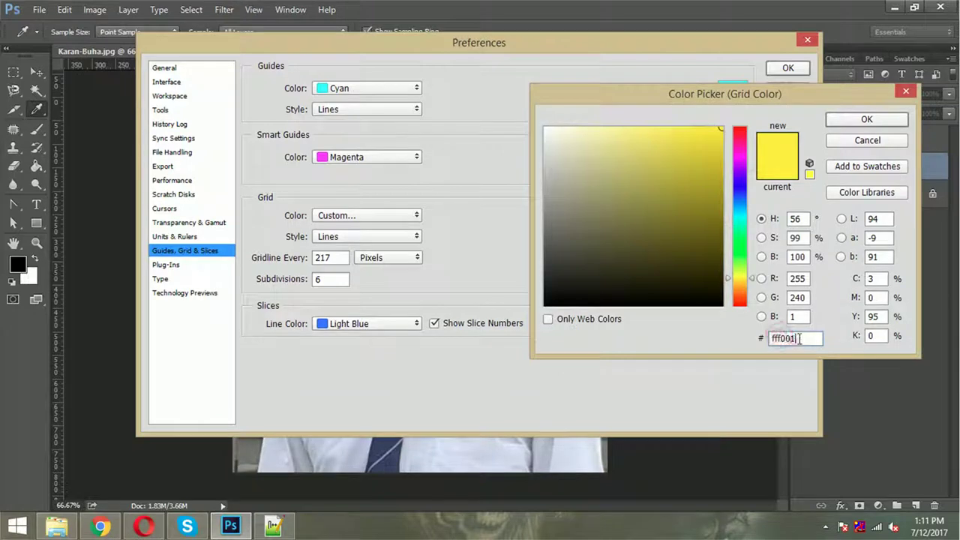
left_click(867, 120)
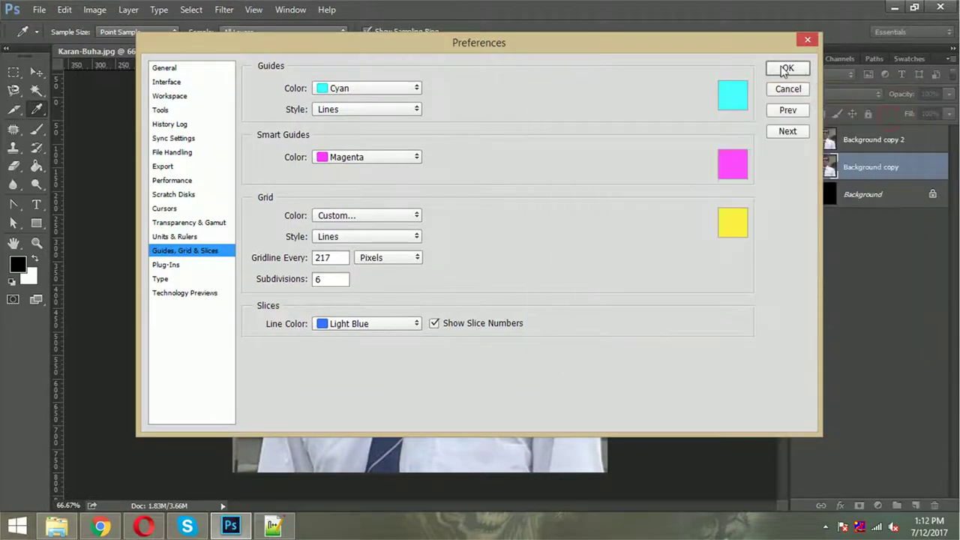
left_click(784, 69)
Step: Display the grid over the photo
left_click(246, 6)
mouse_move(315, 245)
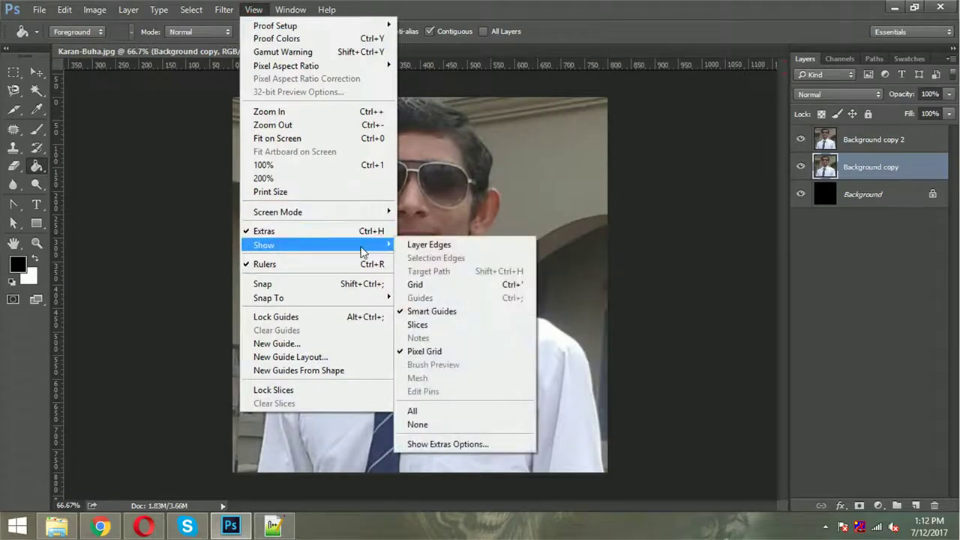
left_click(499, 281)
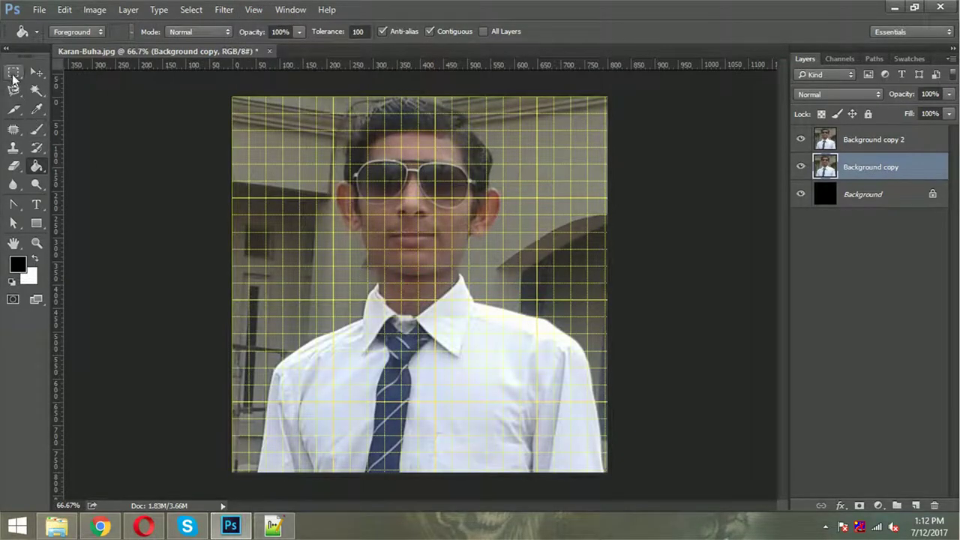
left_click(14, 75)
Step: Select the first alternating full-height grid columns from the left edge
mouse_move(322, 172)
left_mouse_down()
mouse_move(294, 525)
mouse_move(281, 523)
left_mouse_up()
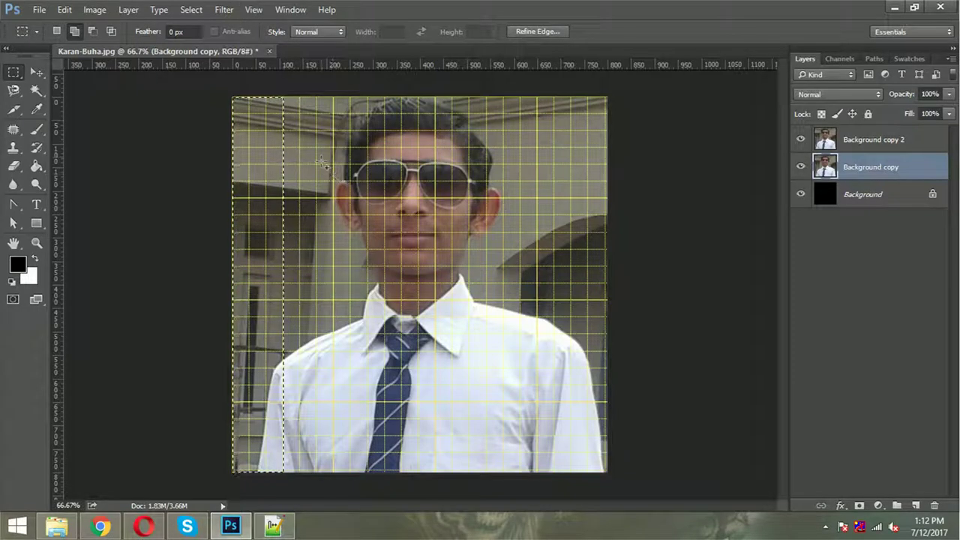
mouse_move(299, 98)
left_mouse_down()
mouse_move(361, 133)
mouse_move(343, 536)
left_mouse_up()
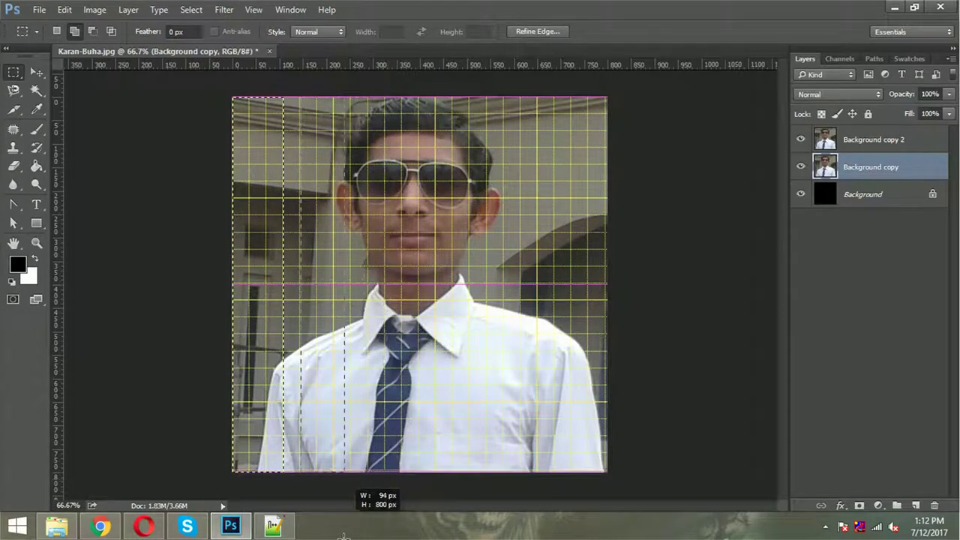
left_click_drag(350, 537, 350, 534)
mouse_move(366, 97)
left_mouse_down()
mouse_move(414, 129)
mouse_move(408, 530)
left_mouse_up()
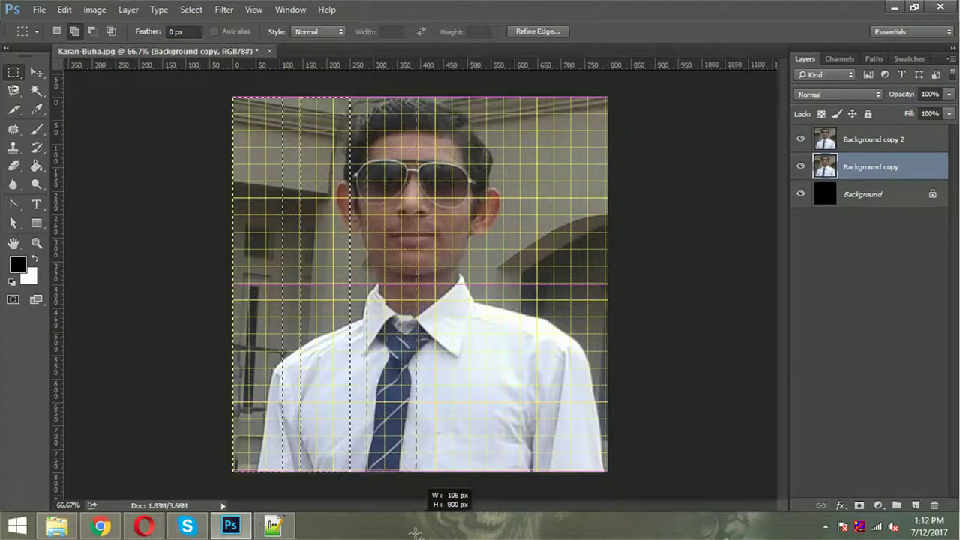
left_click_drag(415, 534, 418, 533)
mouse_move(454, 126)
left_mouse_down()
mouse_move(483, 170)
mouse_move(486, 140)
mouse_move(487, 536)
left_mouse_up()
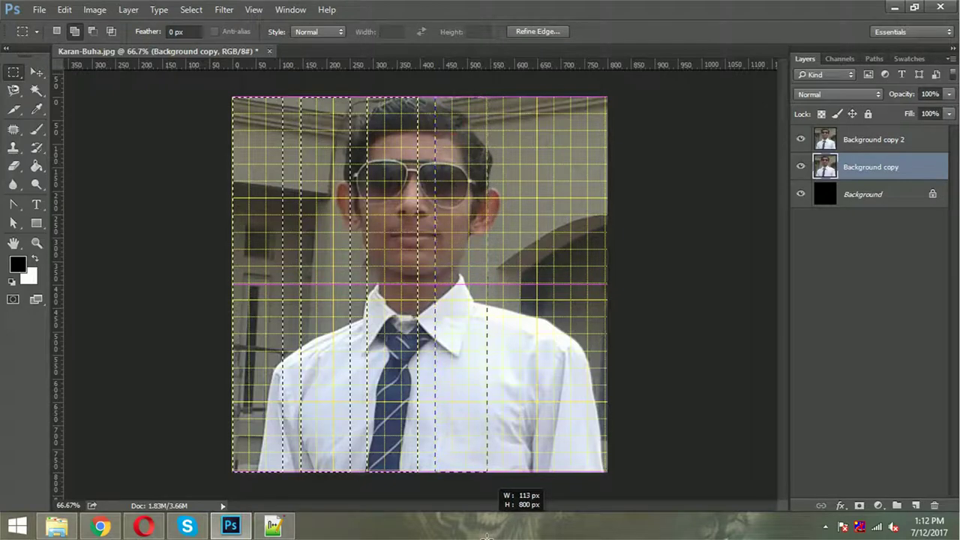
Step: Add the right-side columns and mask Background copy with the vertical stripes
left_click_drag(488, 537, 487, 537)
left_click_drag(508, 116, 570, 131)
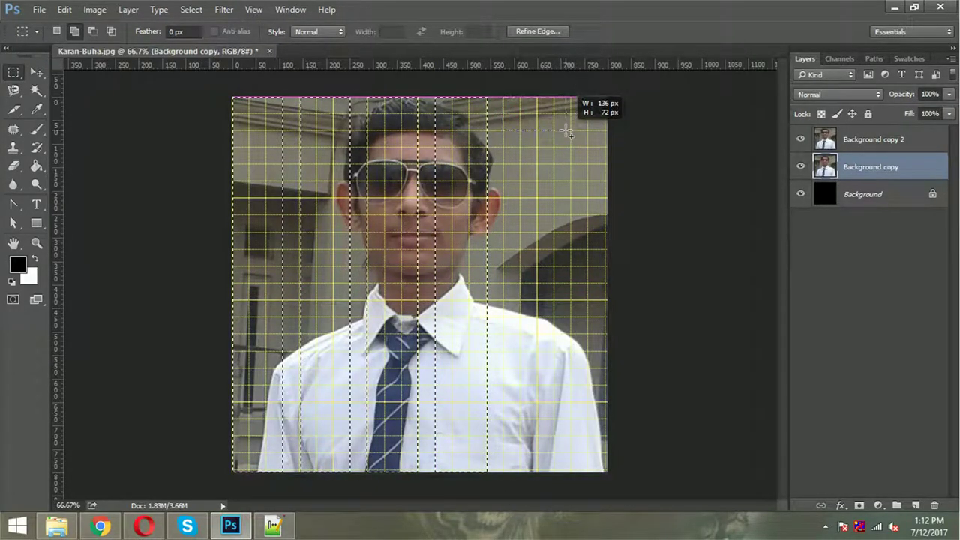
left_click_drag(568, 132, 554, 494)
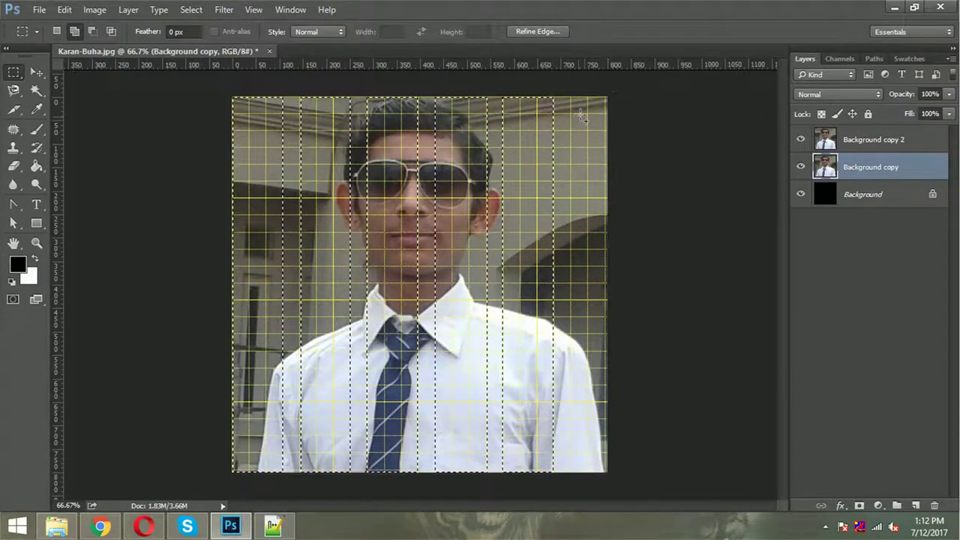
left_click_drag(582, 116, 628, 184)
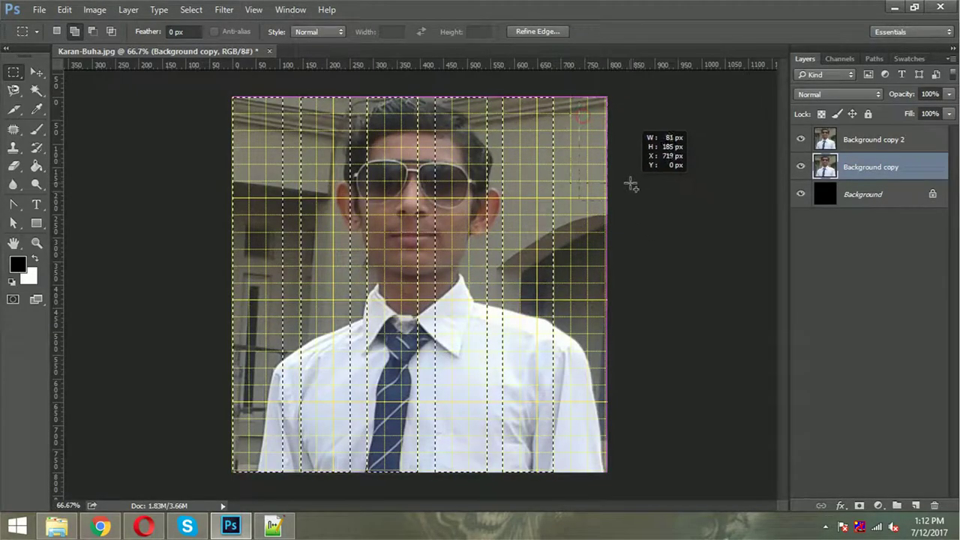
left_click_drag(631, 185, 669, 497)
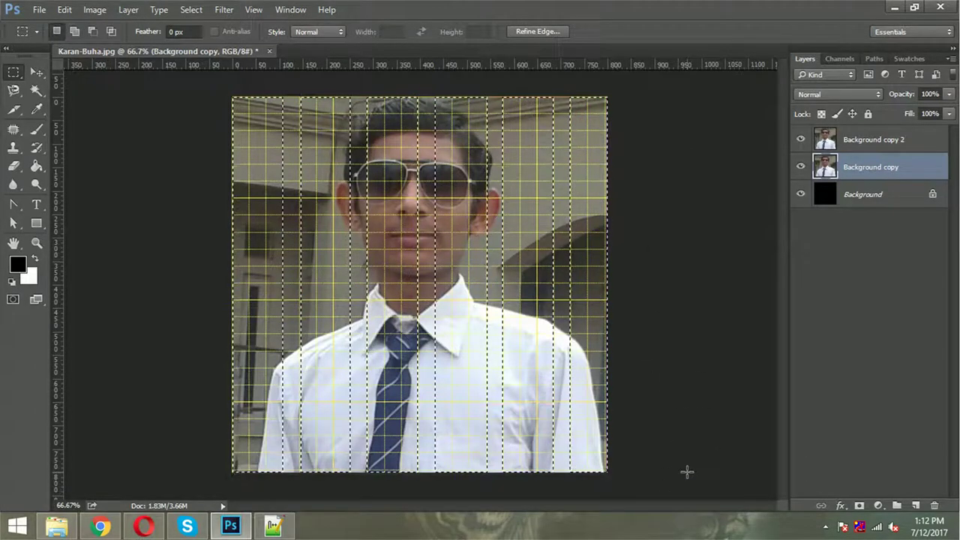
left_click(859, 506)
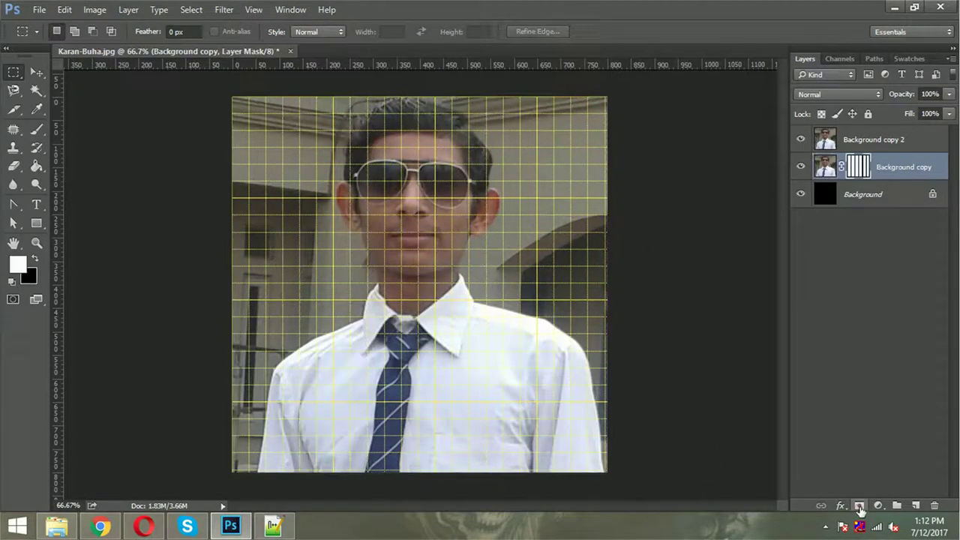
left_click(848, 144)
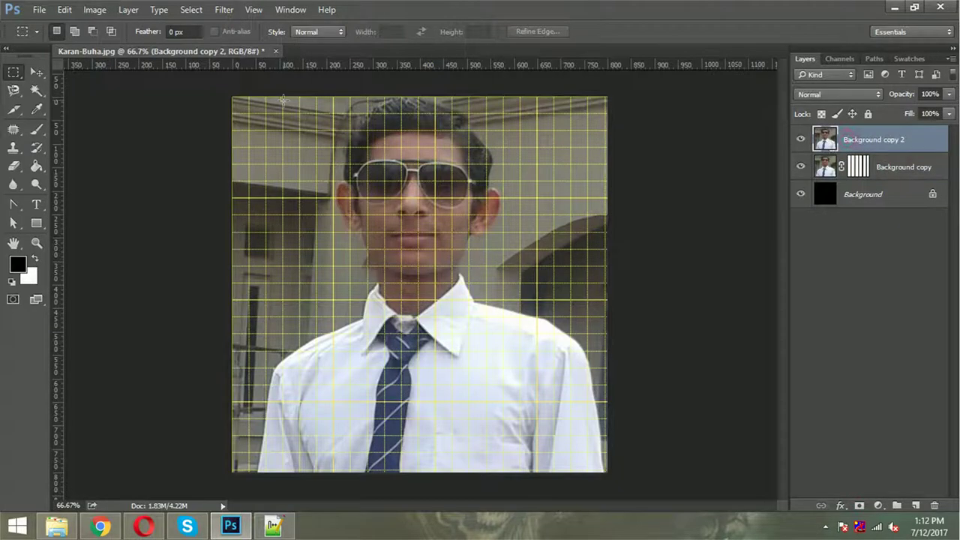
Step: Select horizontal bands across the top, face and collar rows
left_click_drag(535, 201, 670, 154)
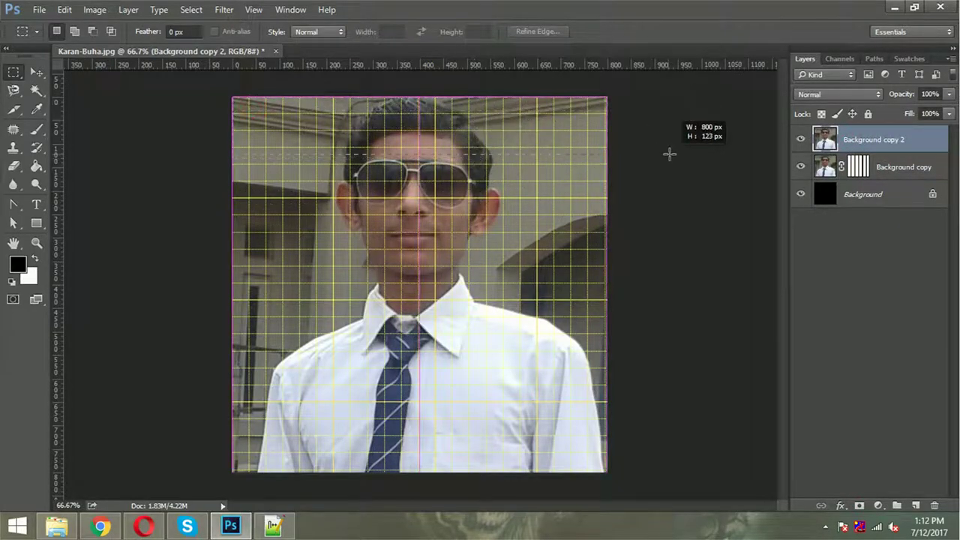
mouse_move(233, 161)
left_mouse_down()
mouse_move(329, 231)
mouse_move(658, 214)
left_mouse_up()
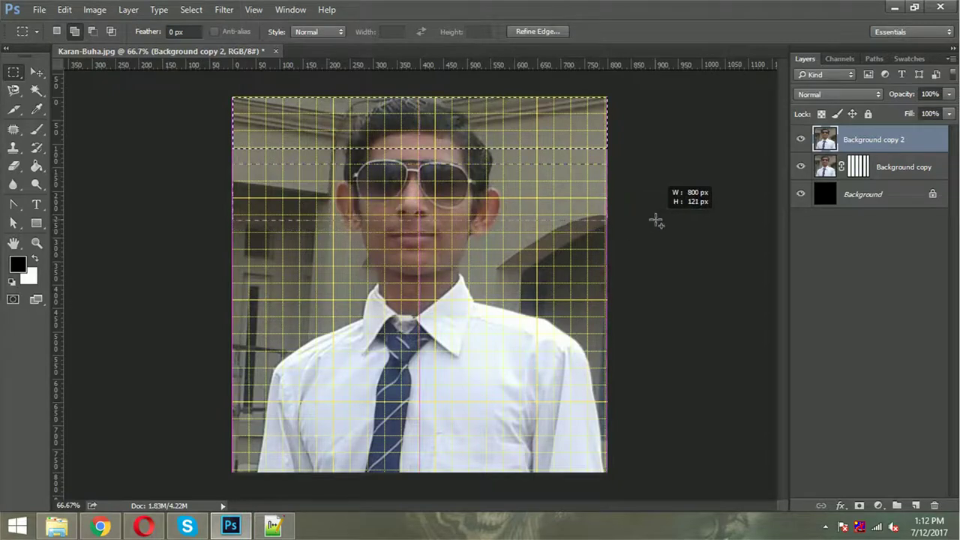
mouse_move(276, 243)
left_mouse_down()
mouse_move(495, 300)
mouse_move(657, 282)
left_mouse_up()
mouse_move(229, 297)
left_mouse_down()
mouse_move(329, 347)
mouse_move(594, 335)
left_mouse_up()
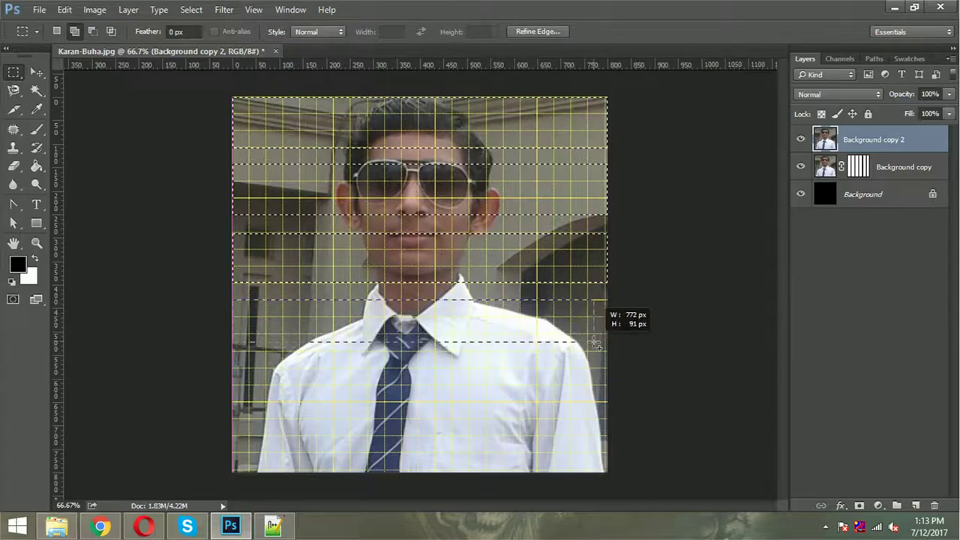
left_click_drag(594, 335, 596, 350)
Step: Add bands over the tie and bottom edge, then mask Background copy 2 with them
mouse_move(220, 368)
left_mouse_down()
mouse_move(428, 460)
mouse_move(625, 414)
left_mouse_up()
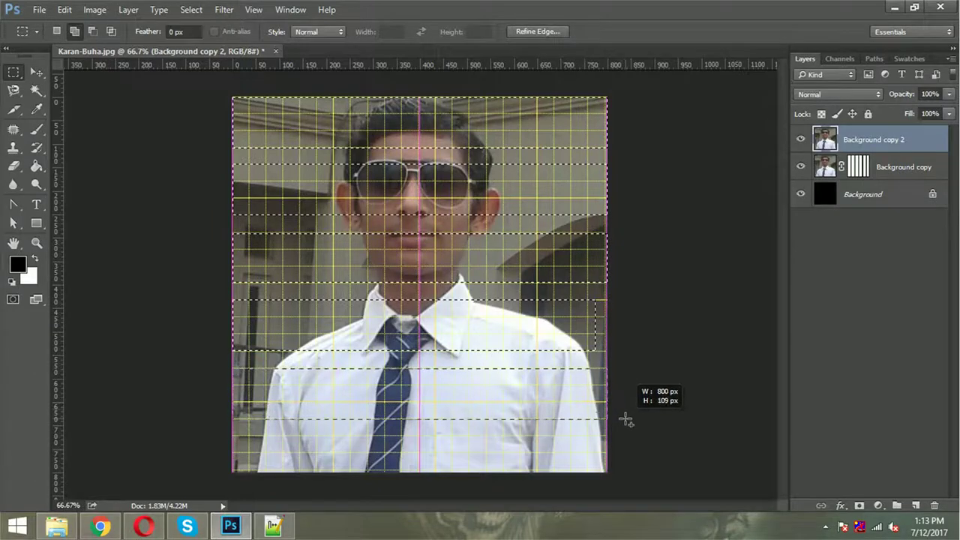
left_click_drag(626, 414, 625, 418)
left_click_drag(234, 438, 368, 477)
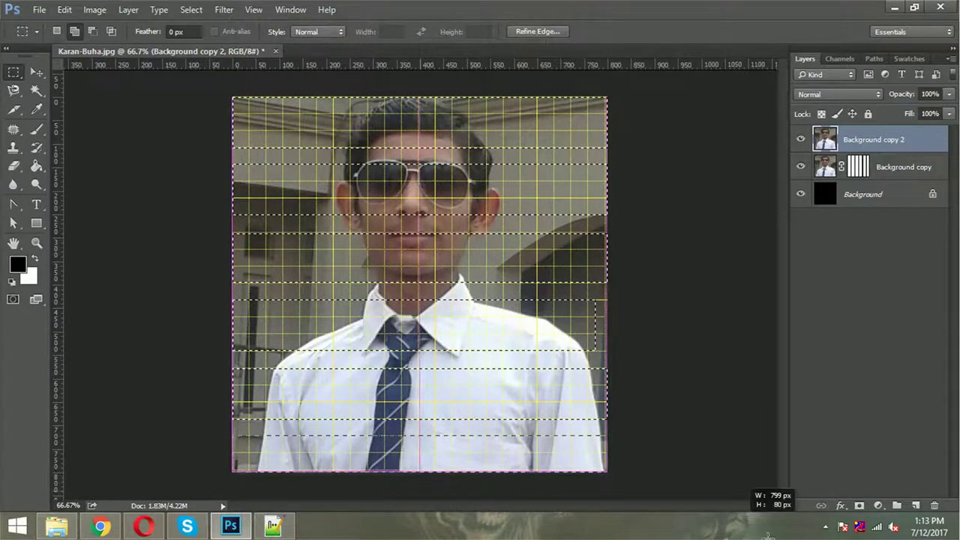
left_click_drag(366, 477, 787, 498)
mouse_move(593, 300)
left_mouse_down()
mouse_move(642, 334)
mouse_move(651, 356)
mouse_move(642, 347)
left_mouse_up()
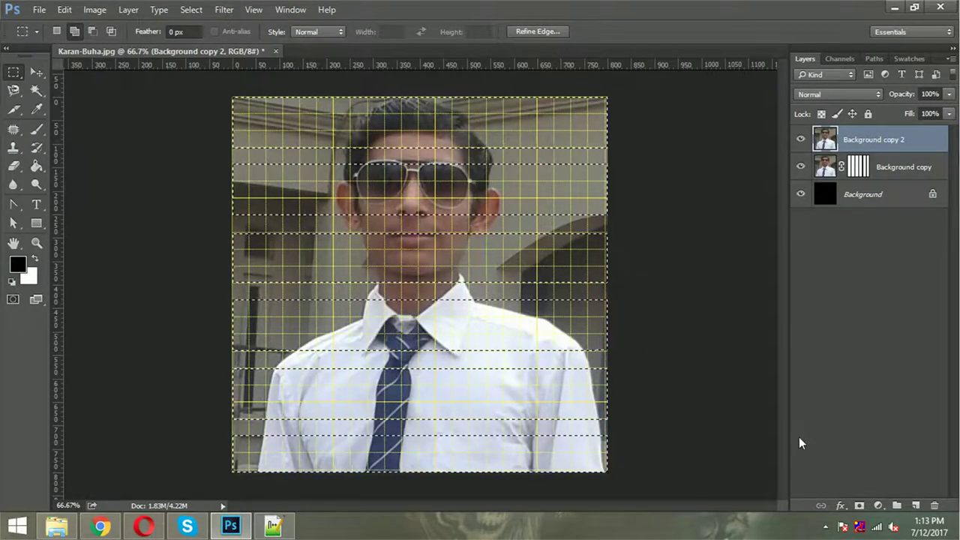
left_click(858, 506)
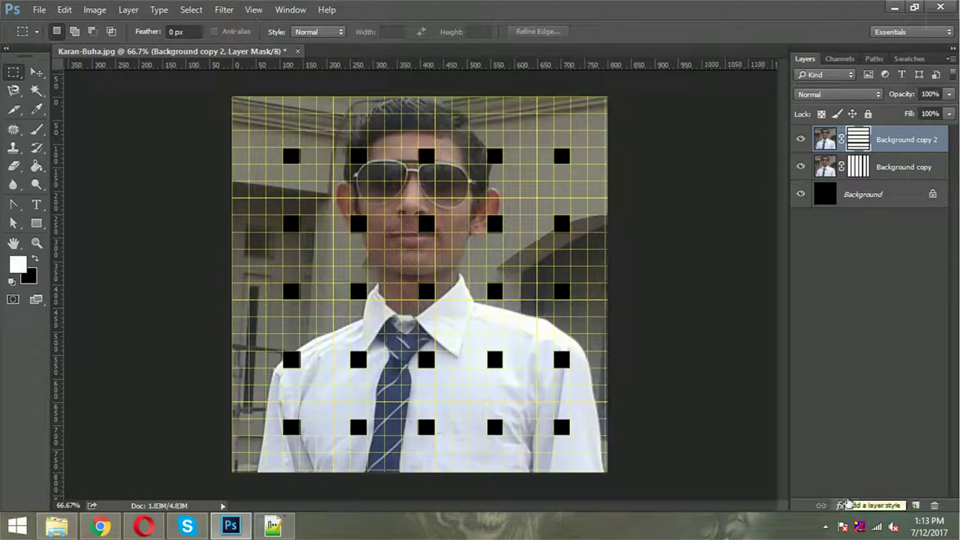
Step: Load the Background copy and Background copy 2 masks together as one selection
left_click(856, 173)
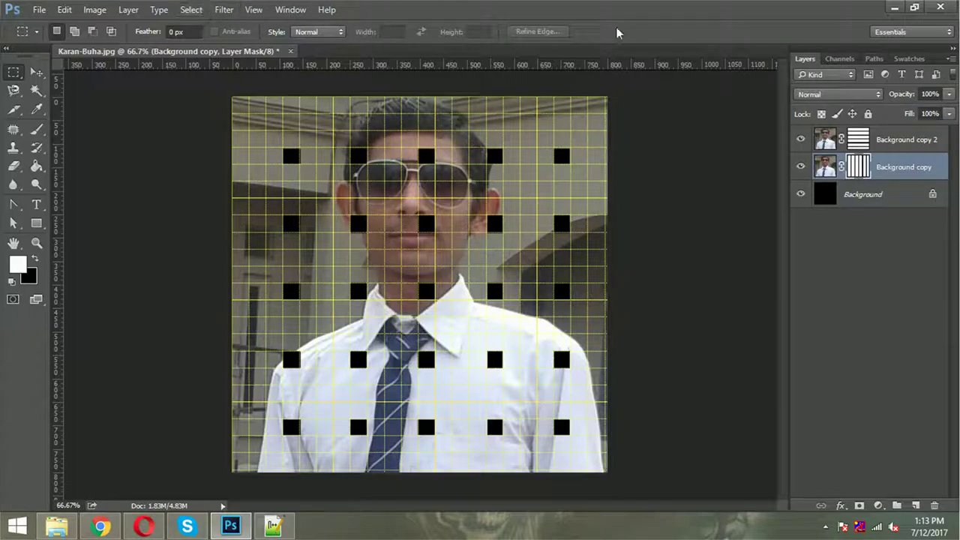
left_click(865, 170, "ctrl")
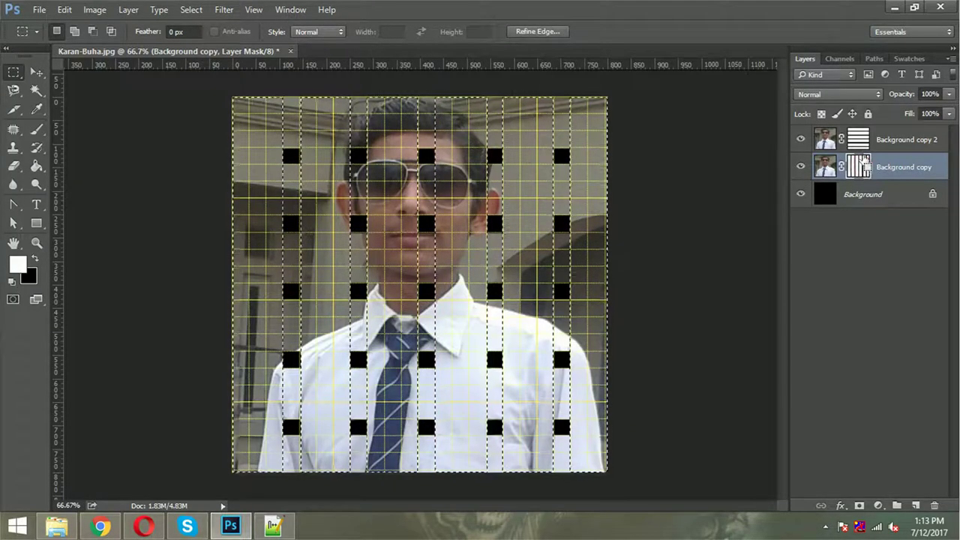
left_click(861, 146, "ctrl+shift")
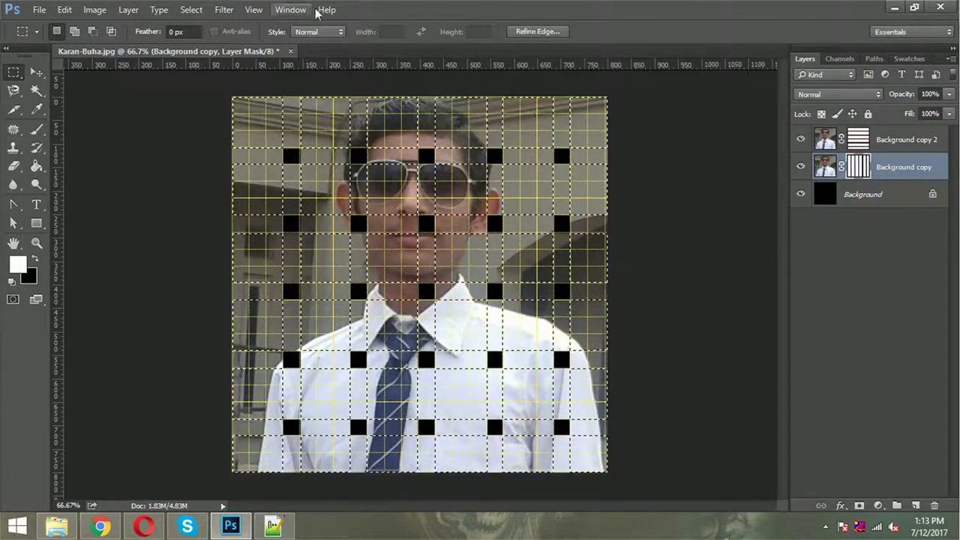
Step: Save the combined grid selection as an alpha channel
left_click(191, 9)
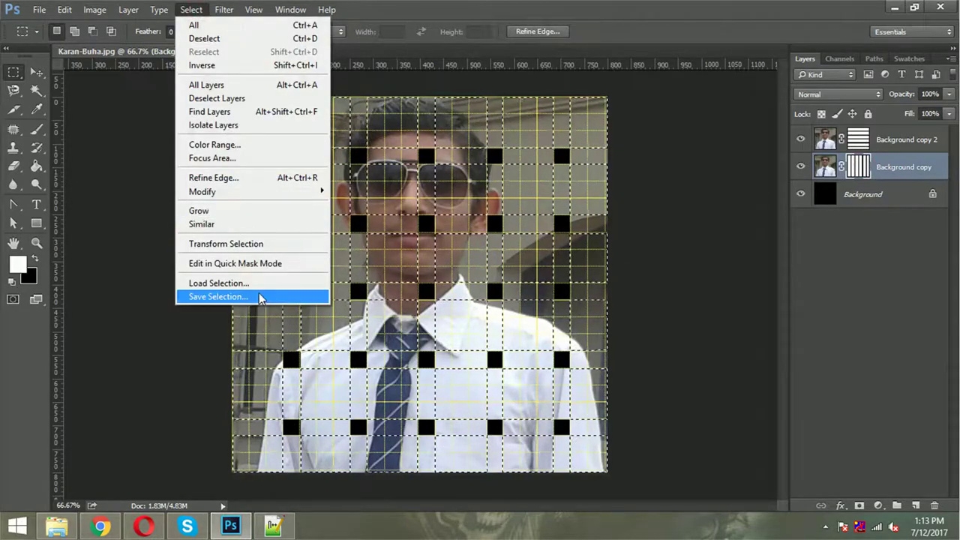
left_click(255, 297)
left_click(594, 137)
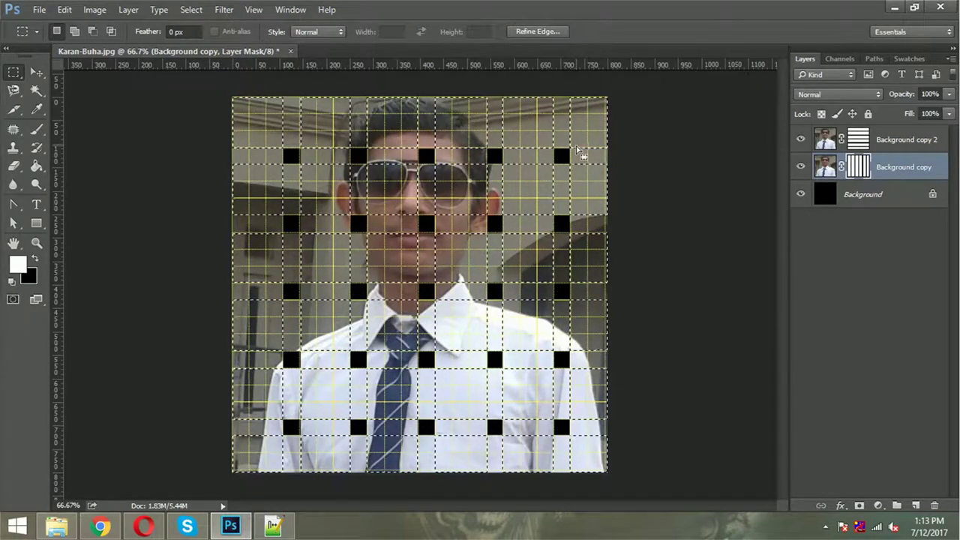
left_click(16, 299)
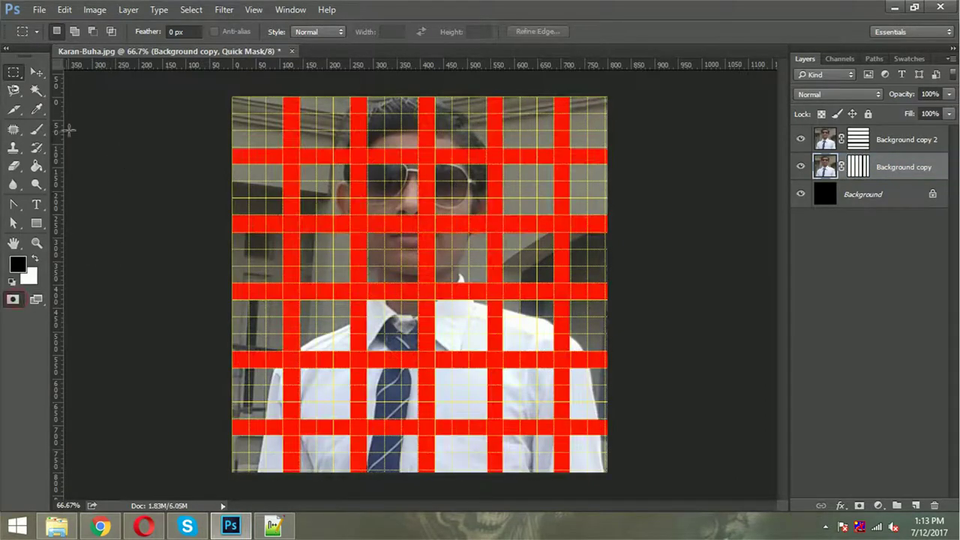
Step: Paint-bucket alternating grid cells red in the top, face and shirt rows
left_click(36, 170)
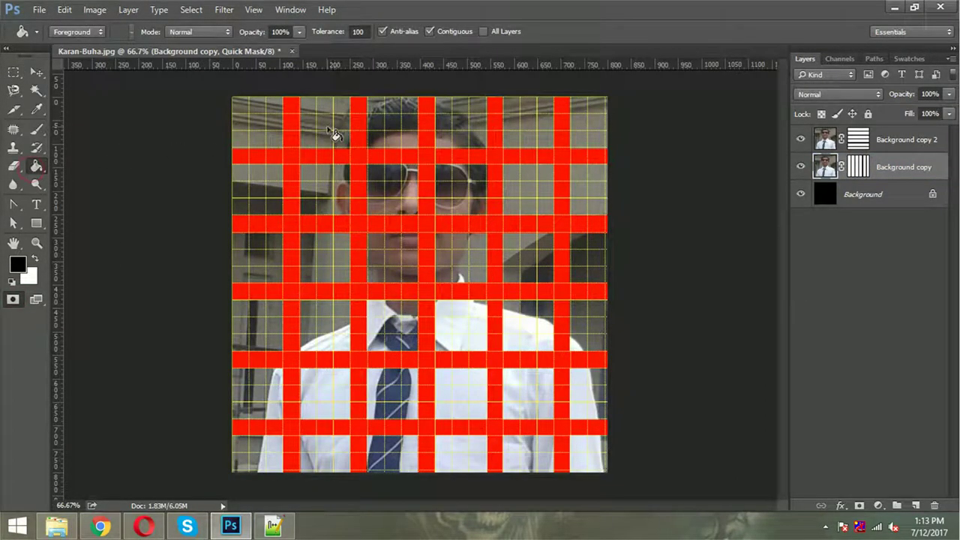
left_click(332, 132)
left_click(448, 138)
left_click(597, 133)
left_click(580, 253)
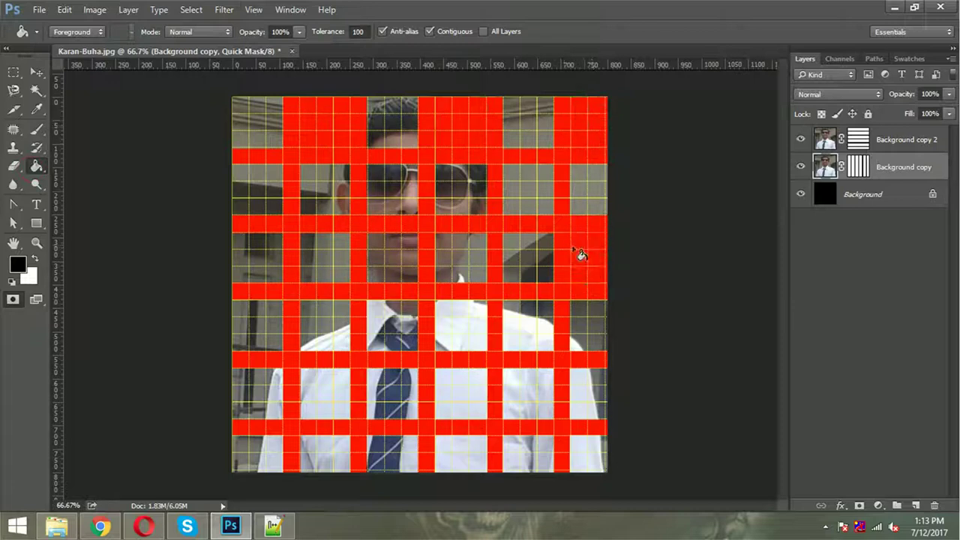
left_click(472, 269)
left_click(318, 279)
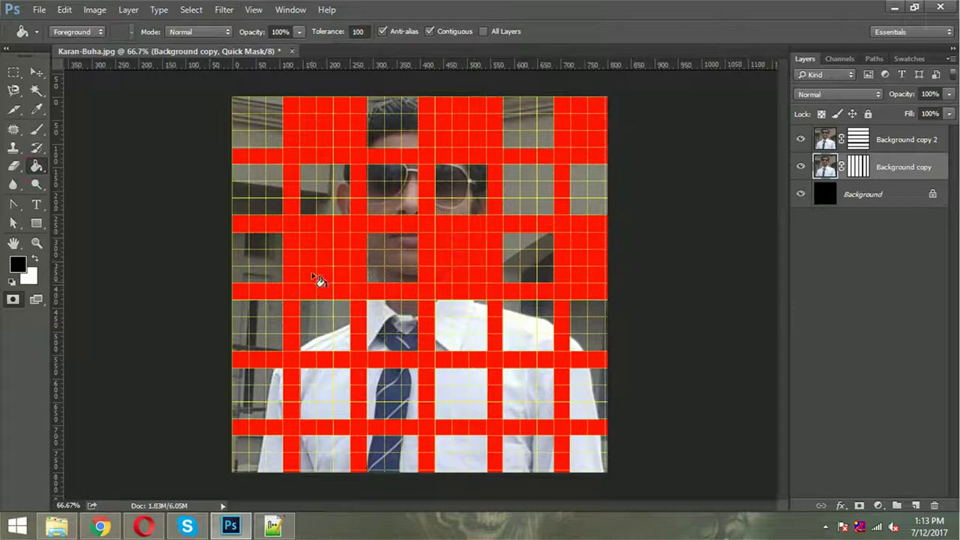
left_click(325, 388)
left_click(461, 396)
left_click(588, 391)
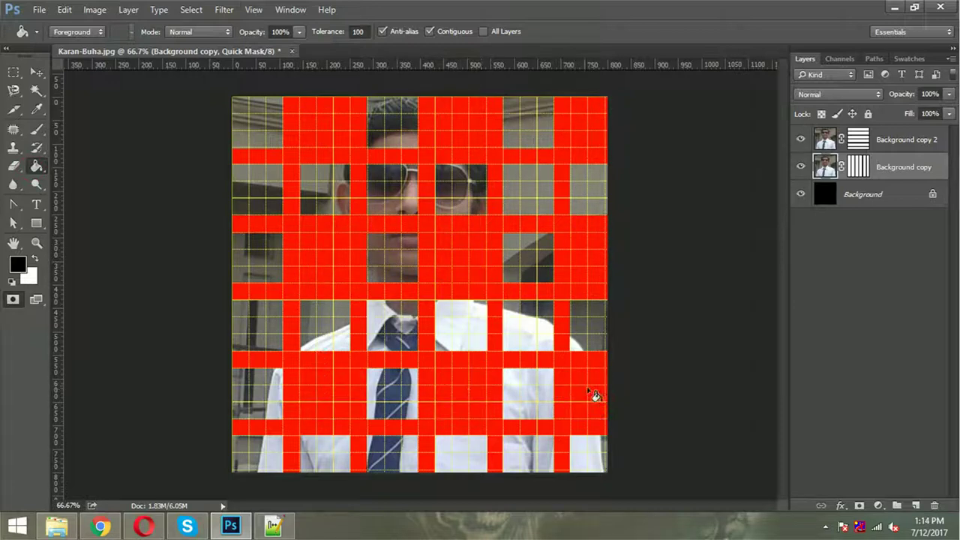
Step: Fill alternating cells in the sunglasses, collar and bottom rows, then leave Quick Mask
left_click(266, 193)
left_click(401, 197)
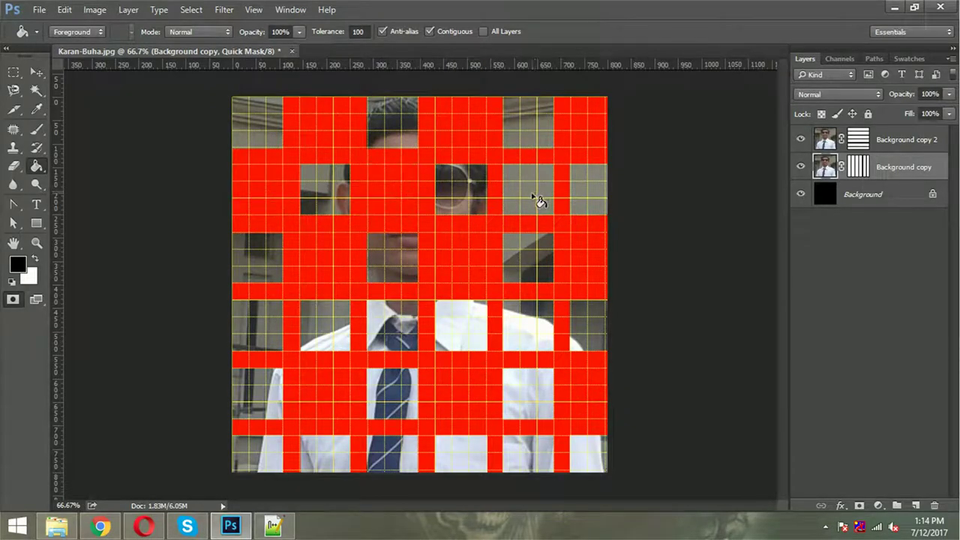
left_click(534, 198)
left_click(274, 324)
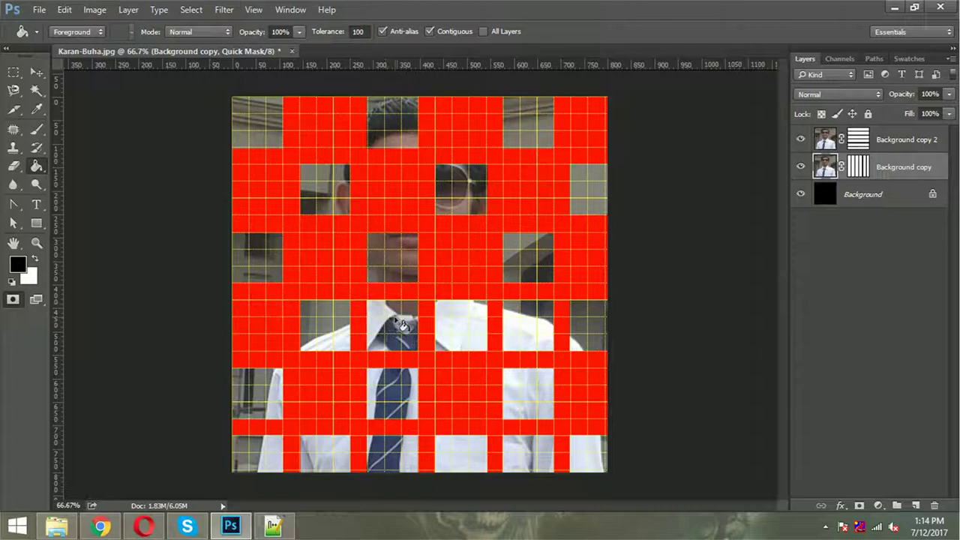
left_click(395, 324)
left_click(522, 330)
left_click(264, 452)
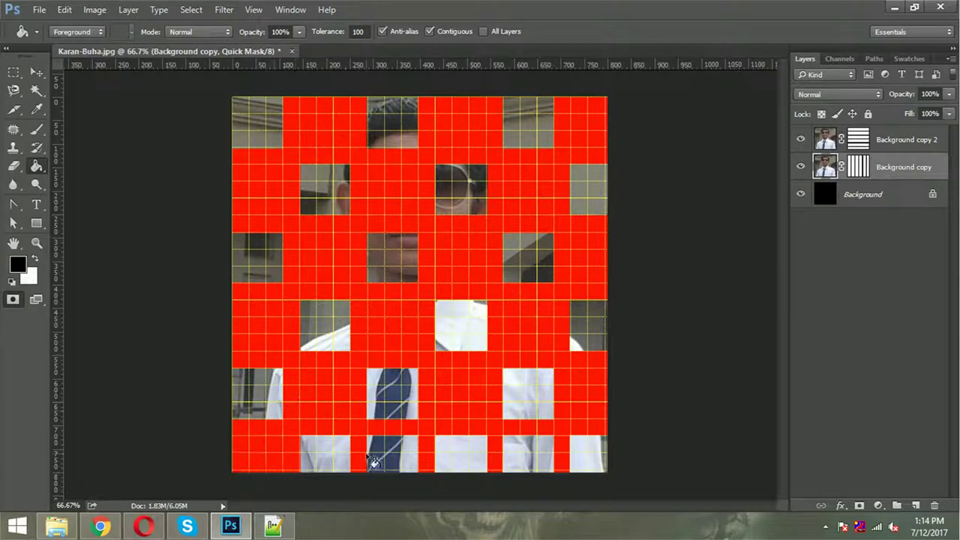
left_click(401, 463)
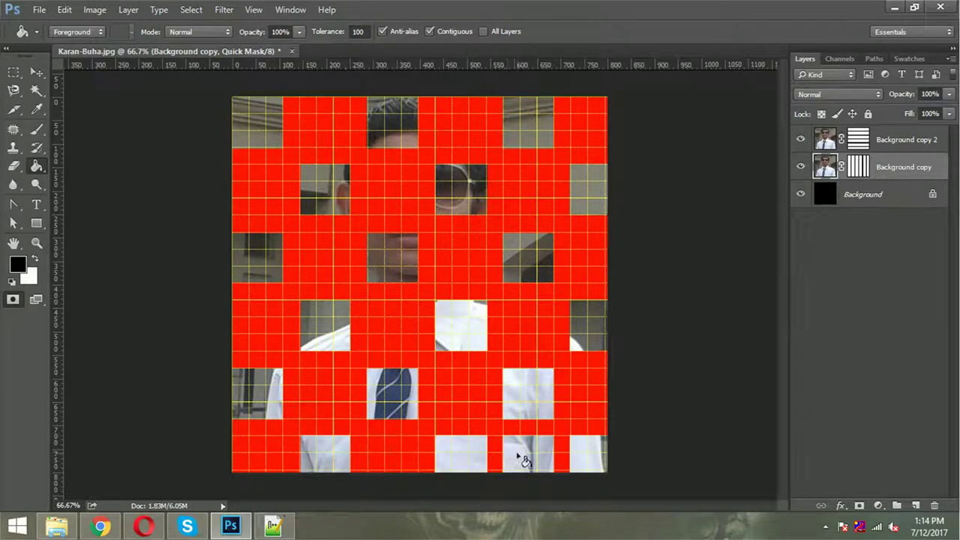
left_click(521, 457)
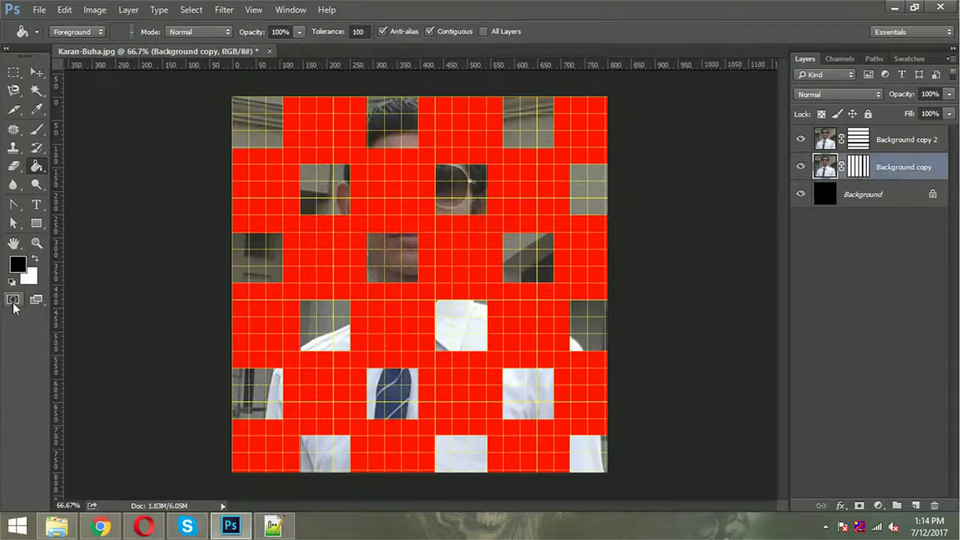
left_click(13, 299)
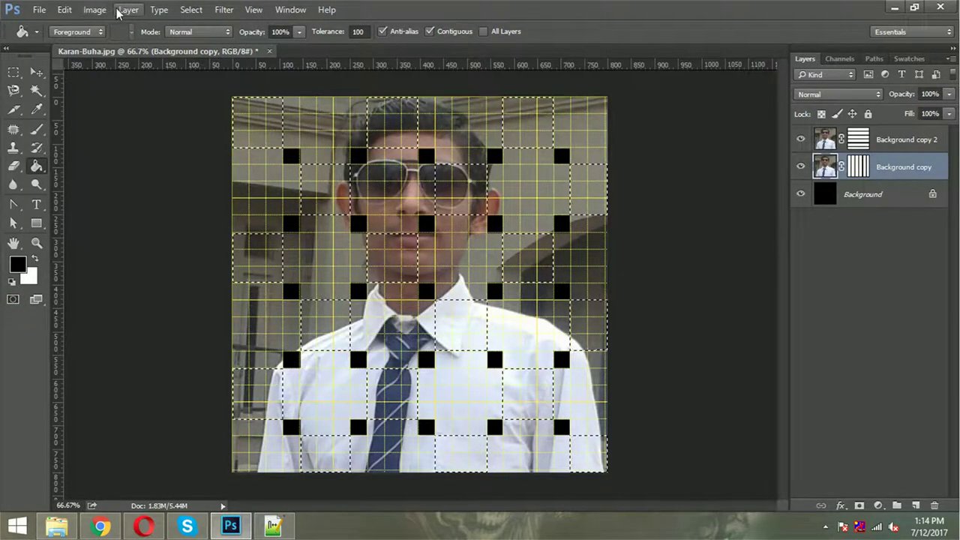
Step: Copy the selected squares onto a new layer via Layer > New
left_click(126, 10)
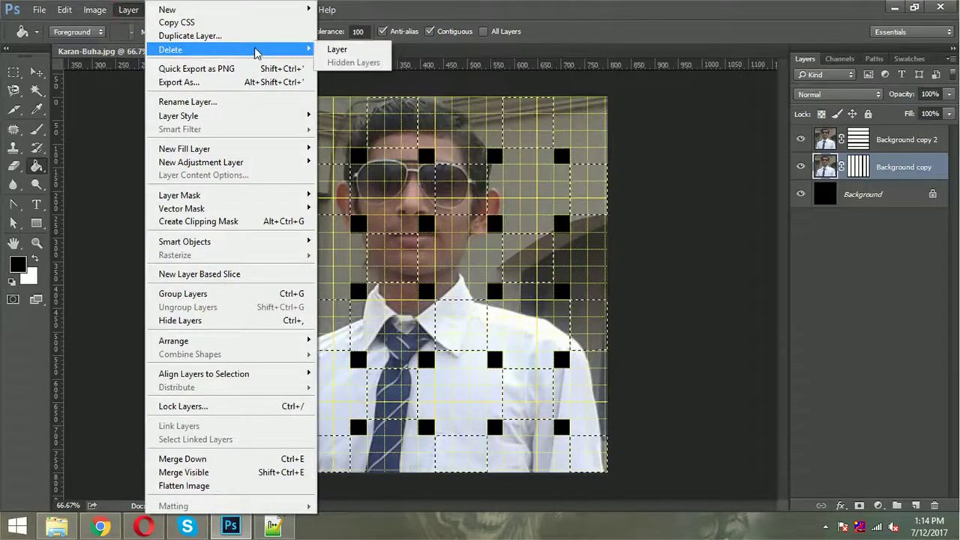
mouse_move(225, 9)
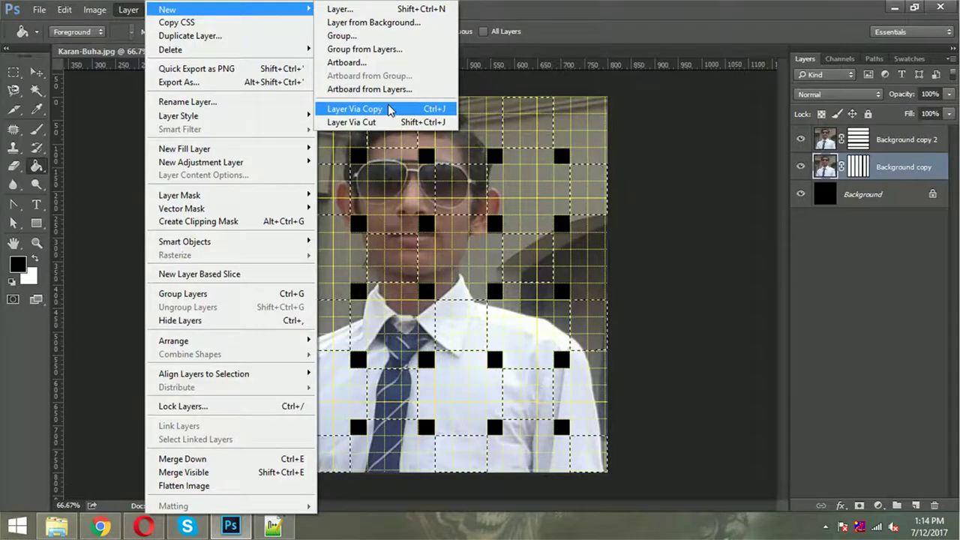
left_click(389, 109)
left_click(848, 141)
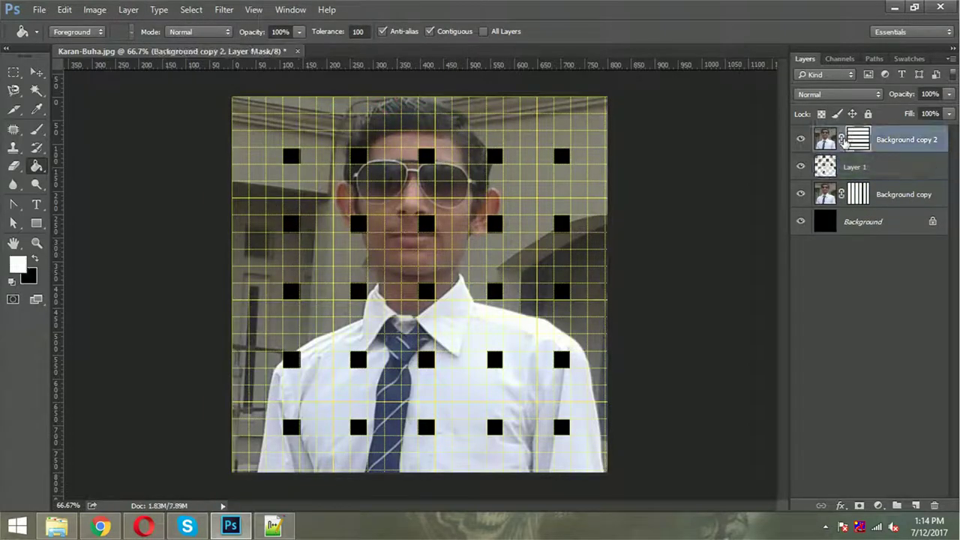
Step: Reload the saved Alpha 1 grid selection from Channels and edit it in Quick Mask
left_click(841, 59)
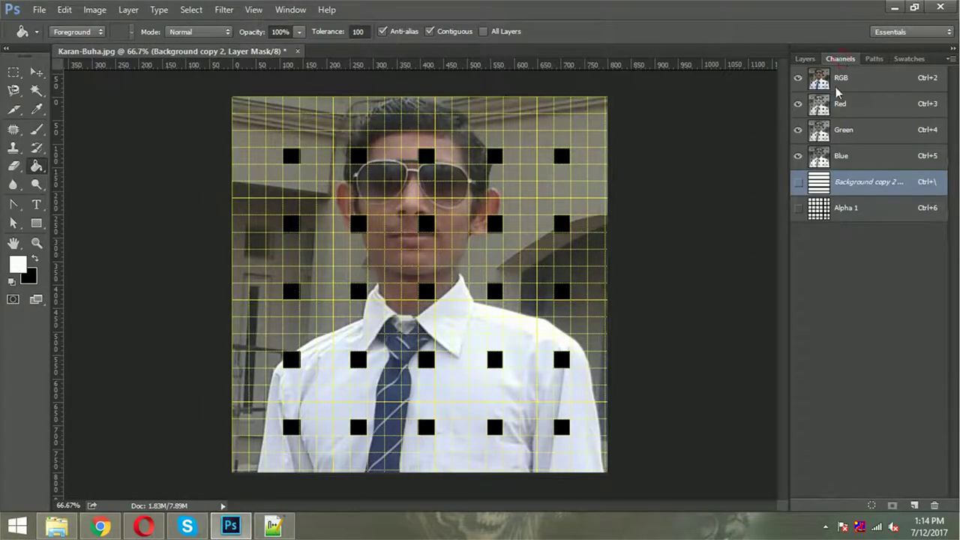
left_click(818, 207, "ctrl")
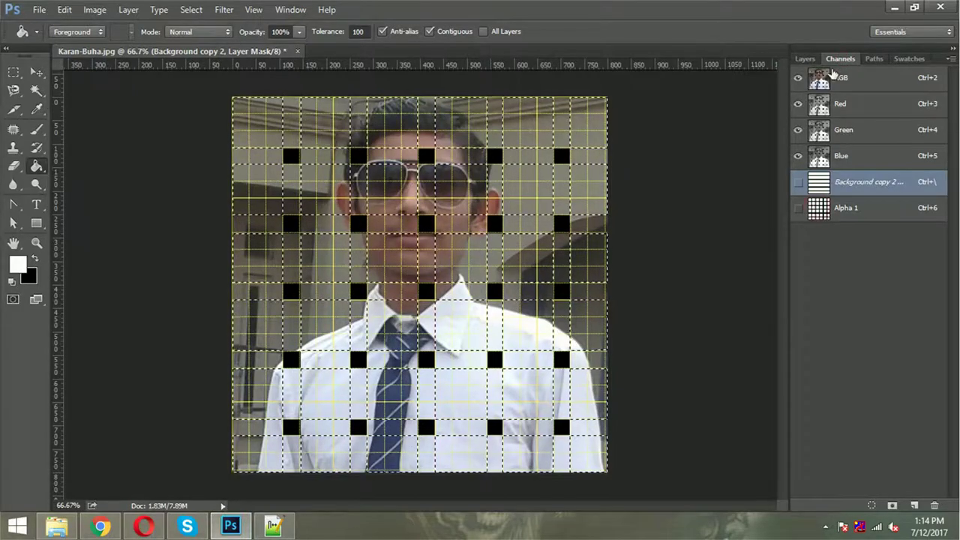
left_click(805, 59)
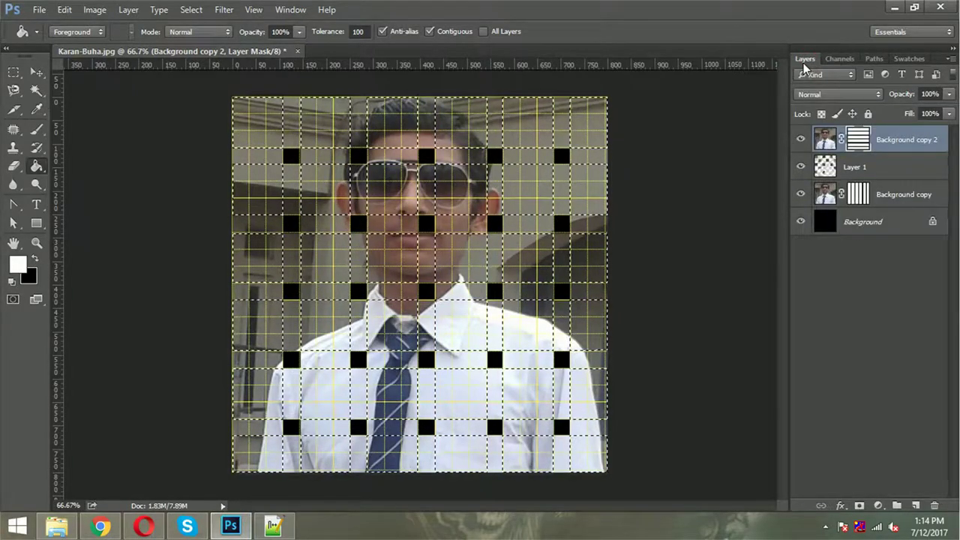
left_click(12, 300)
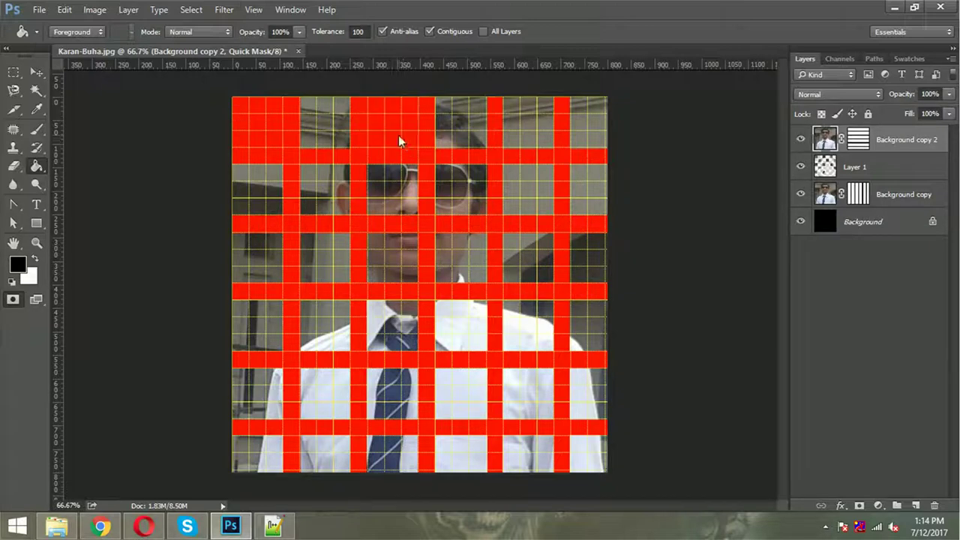
Step: Fill alternating grid cells red across the top, face and shirt rows
left_click(521, 138)
left_click(267, 261)
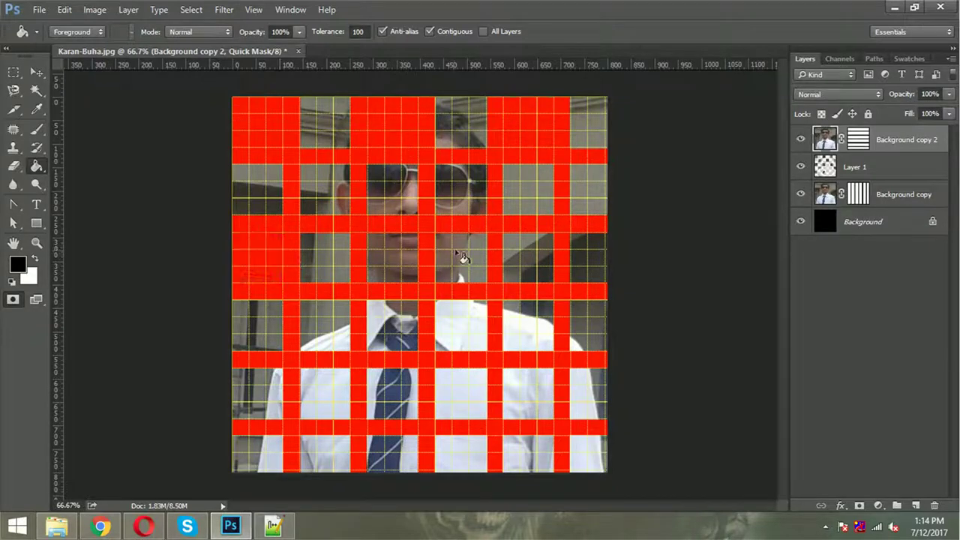
left_click(415, 263)
left_click(532, 264)
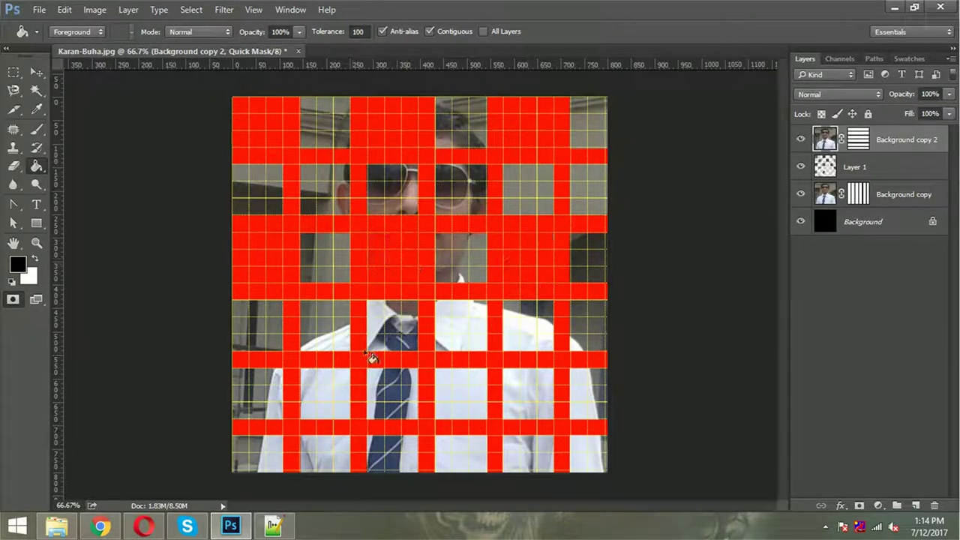
left_click(258, 386)
left_click(390, 400)
left_click(522, 408)
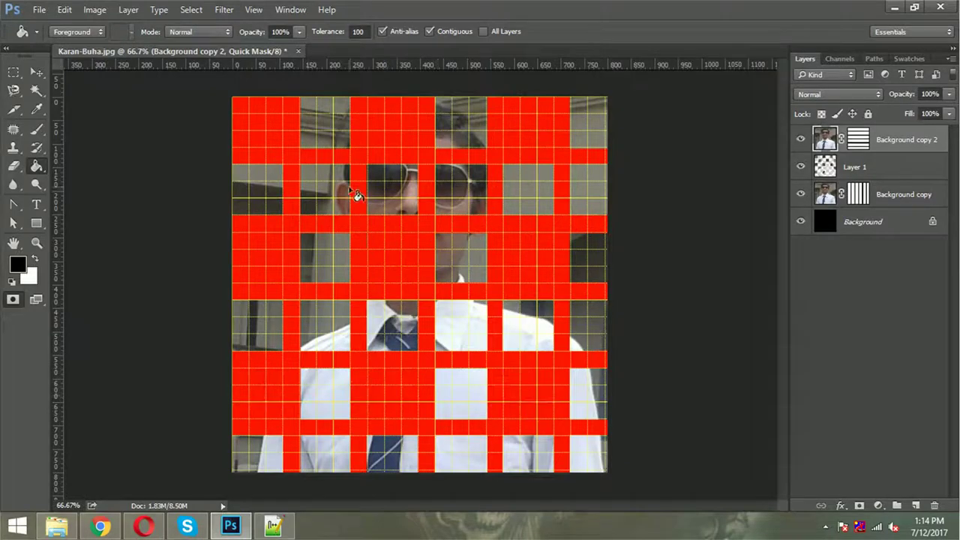
left_click(330, 192)
Step: Fill the remaining alternating cells in the lower and bottom rows, then leave Quick Mask
left_click(578, 198)
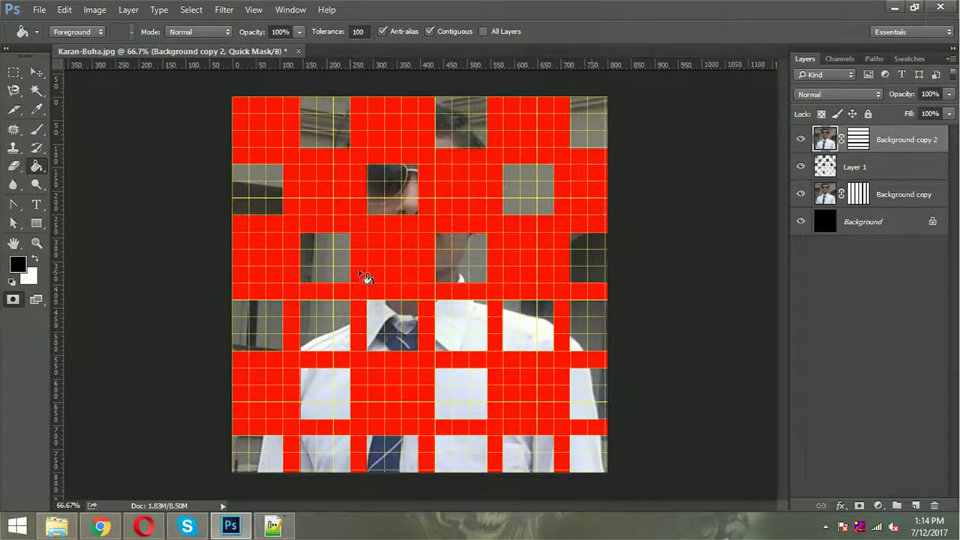
left_click(322, 326)
left_click(453, 321)
left_click(590, 330)
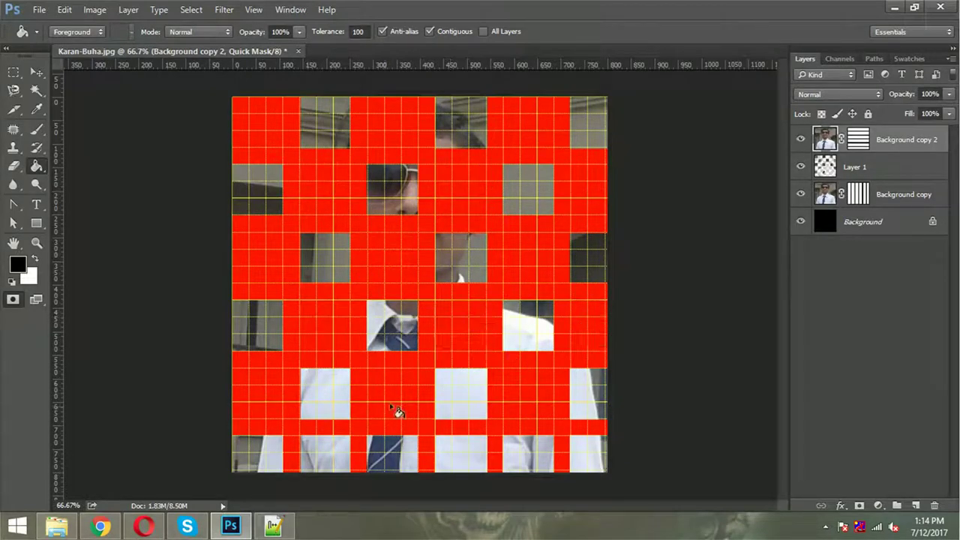
left_click(350, 454)
left_click(459, 458)
left_click(596, 455)
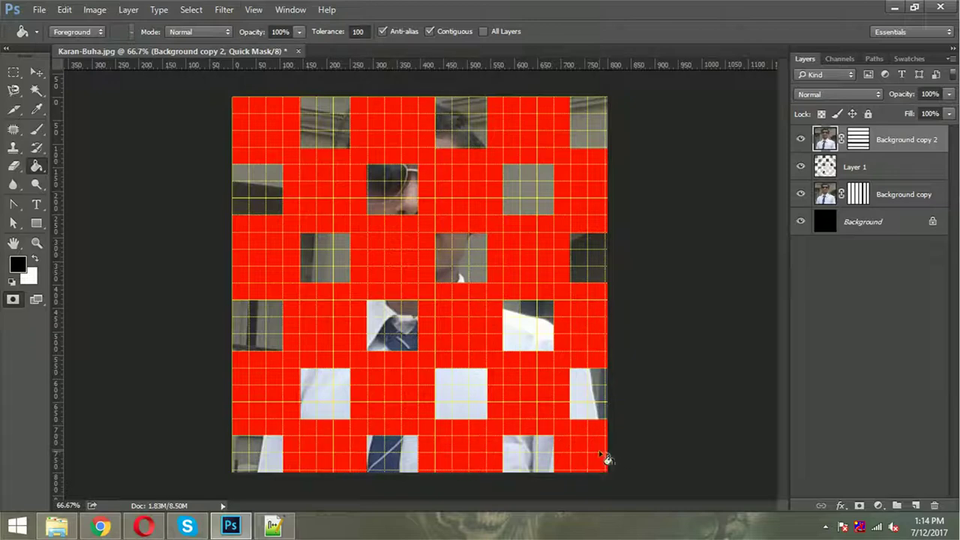
left_click(14, 298)
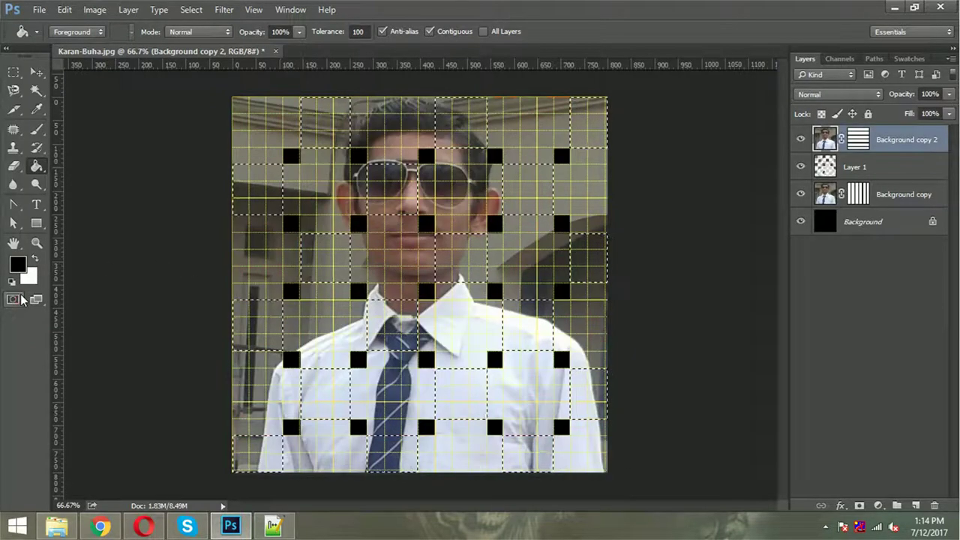
Step: Copy the selected checkerboard squares onto a new Layer 2 using Layer Via Copy
left_click(129, 9)
mouse_move(225, 9)
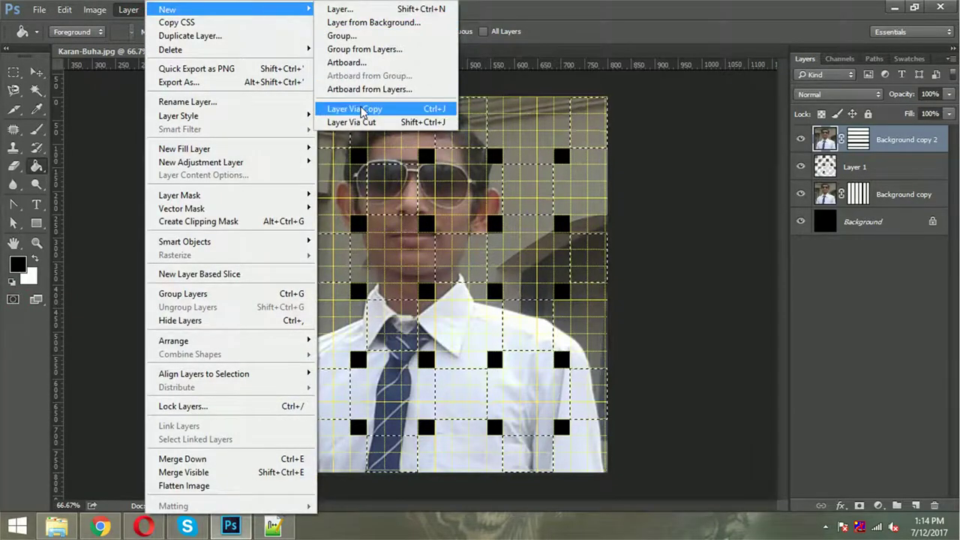
left_click(362, 109)
left_click(491, 153)
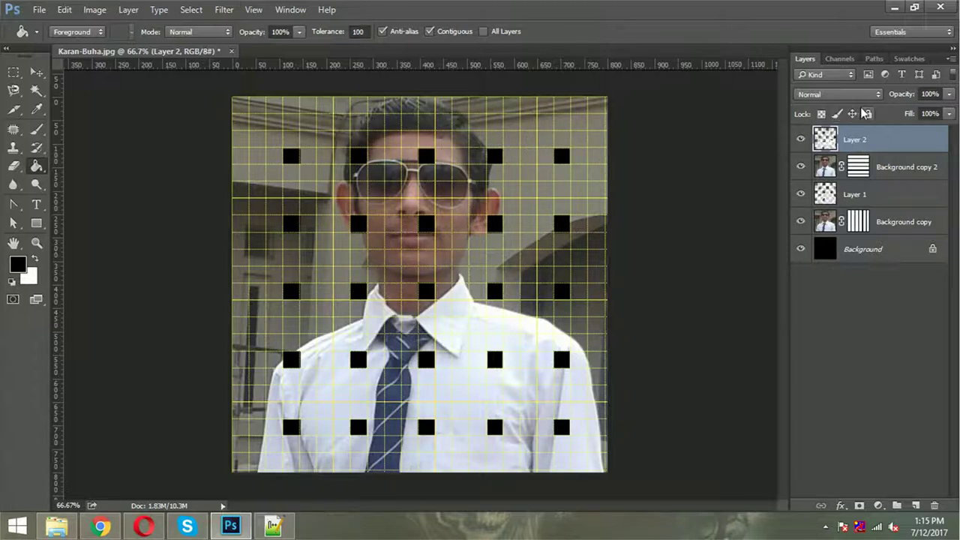
double_click(930, 142)
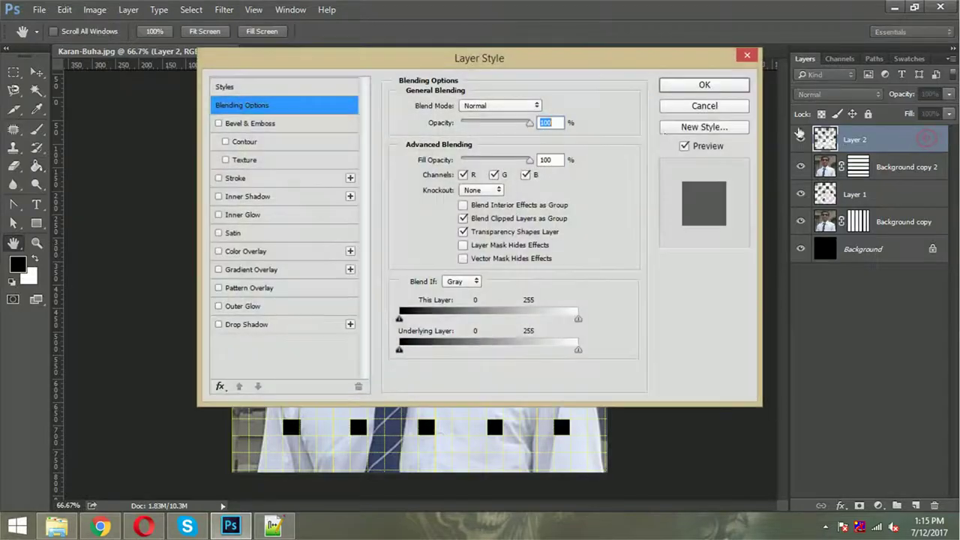
left_click_drag(460, 69, 809, 84)
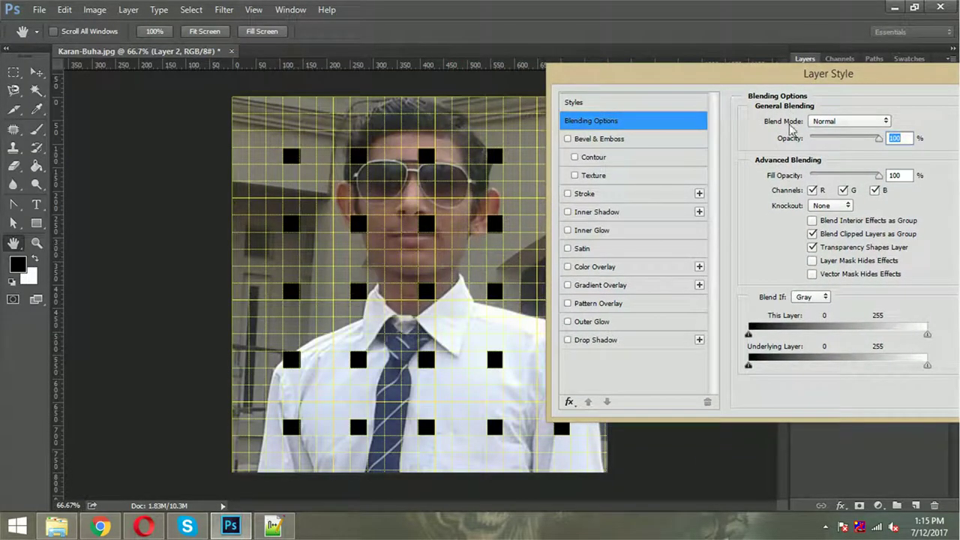
left_click(596, 324)
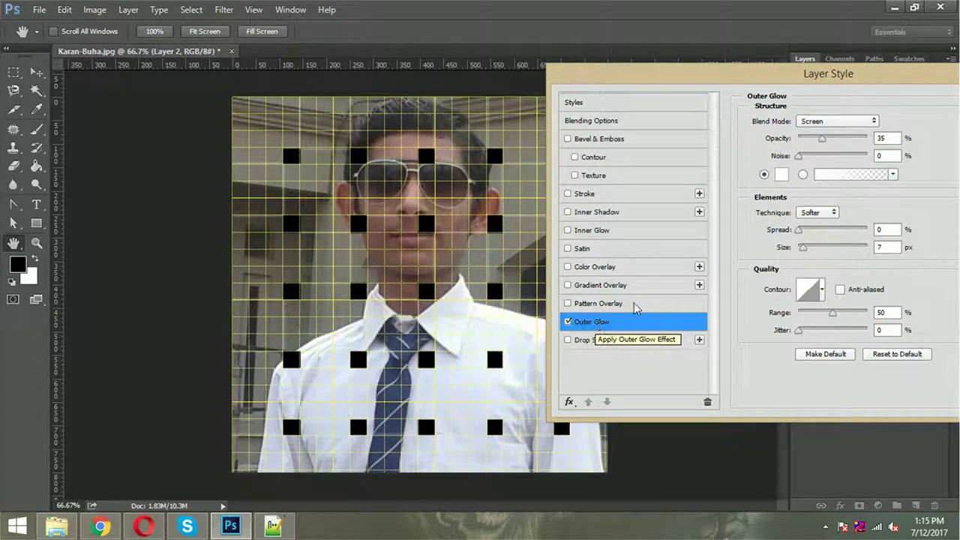
left_click(810, 123)
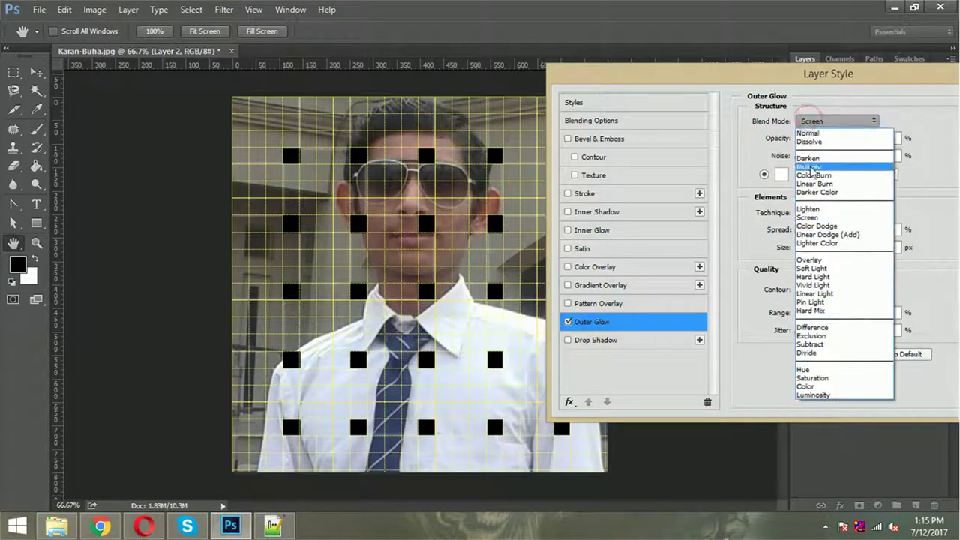
left_click(812, 168)
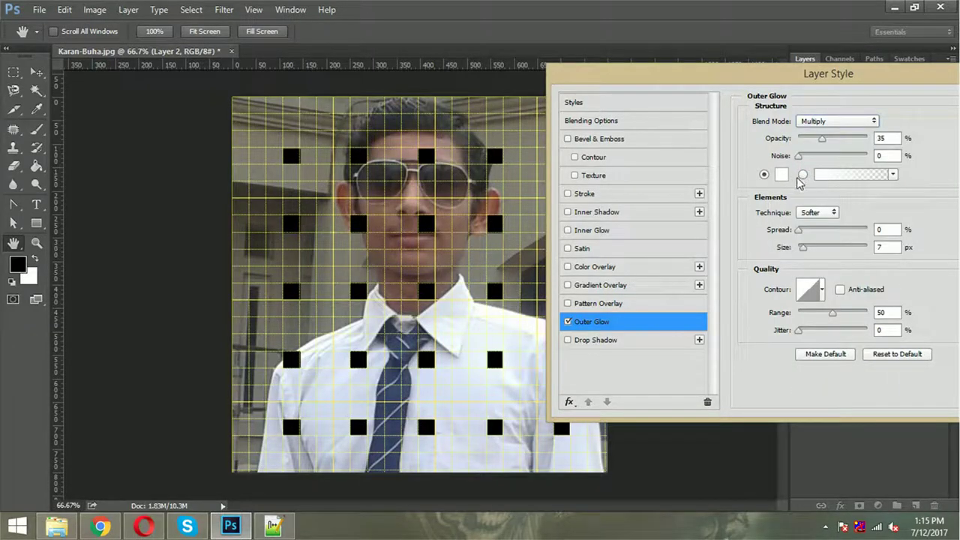
left_click(780, 175)
type("000000")
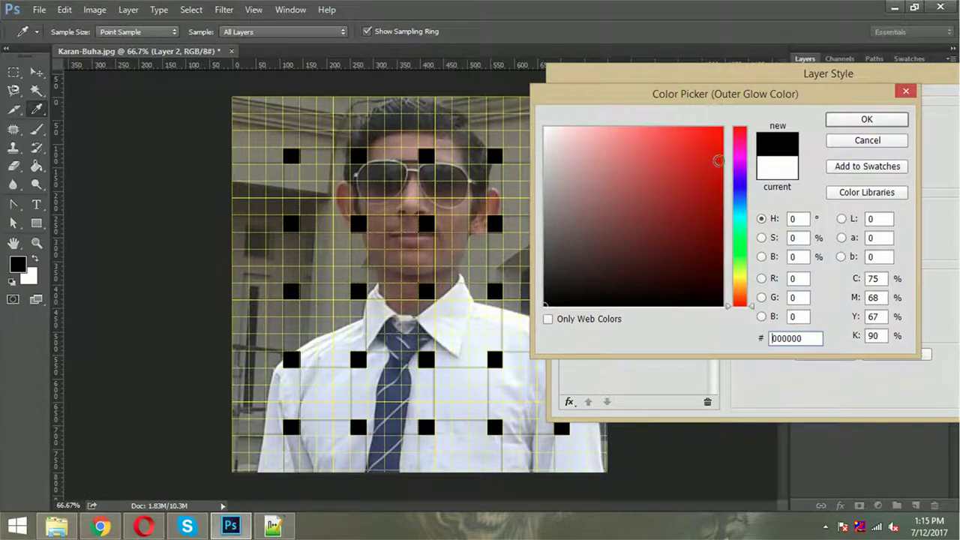
left_click(864, 120)
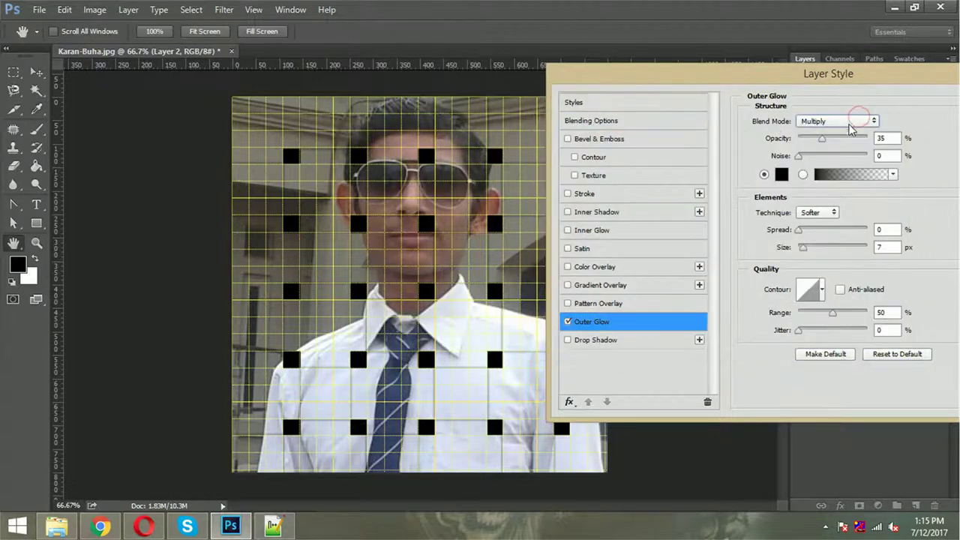
type("30")
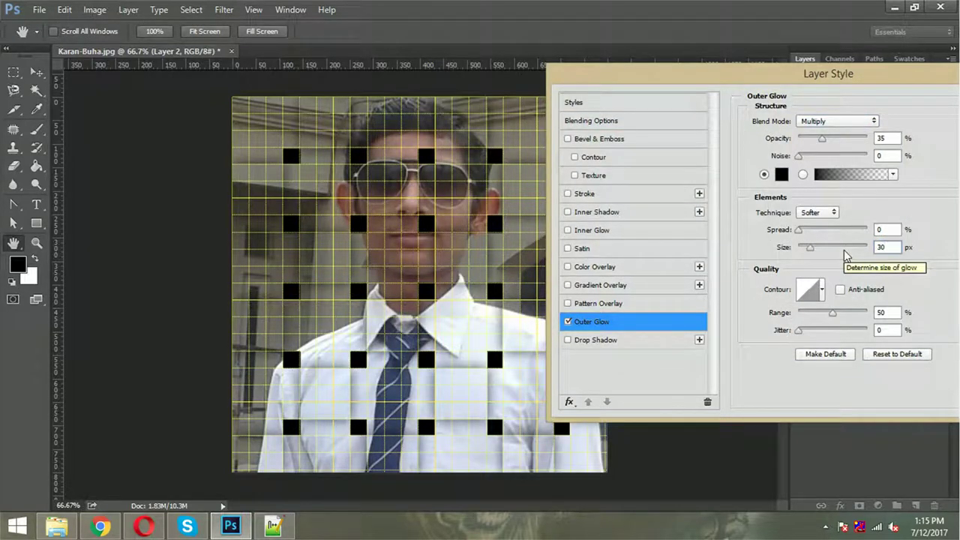
mouse_move(838, 80)
left_mouse_down()
mouse_move(658, 227)
mouse_move(697, 257)
left_mouse_up()
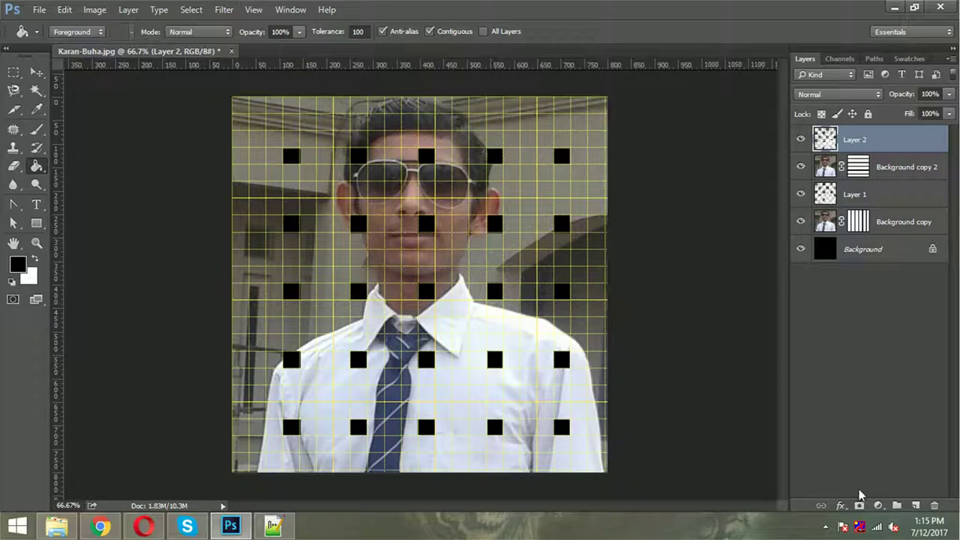
Step: Clip Layer 2 and Layer 1 to their background copies, then add an Outer Glow to Layer 2
left_click(914, 152, "alt")
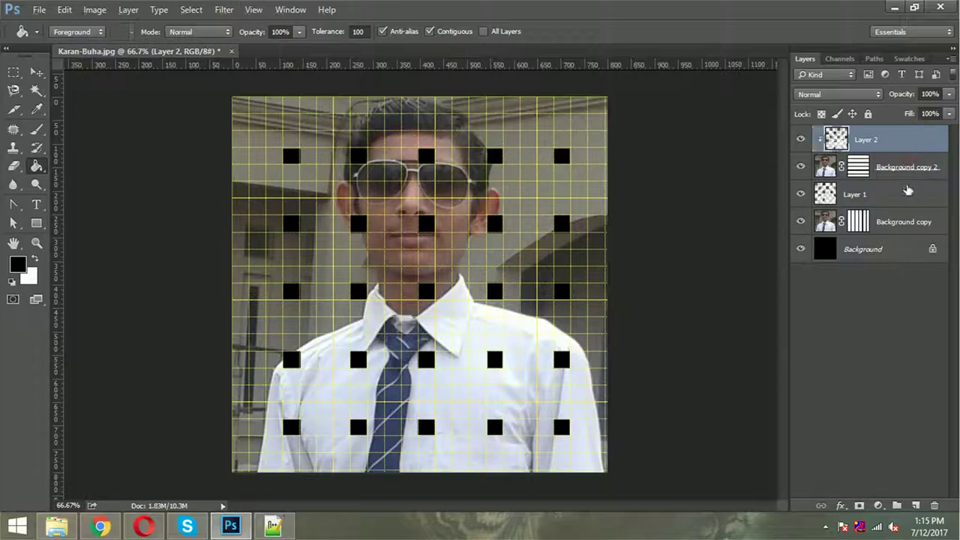
left_click(912, 201, "alt")
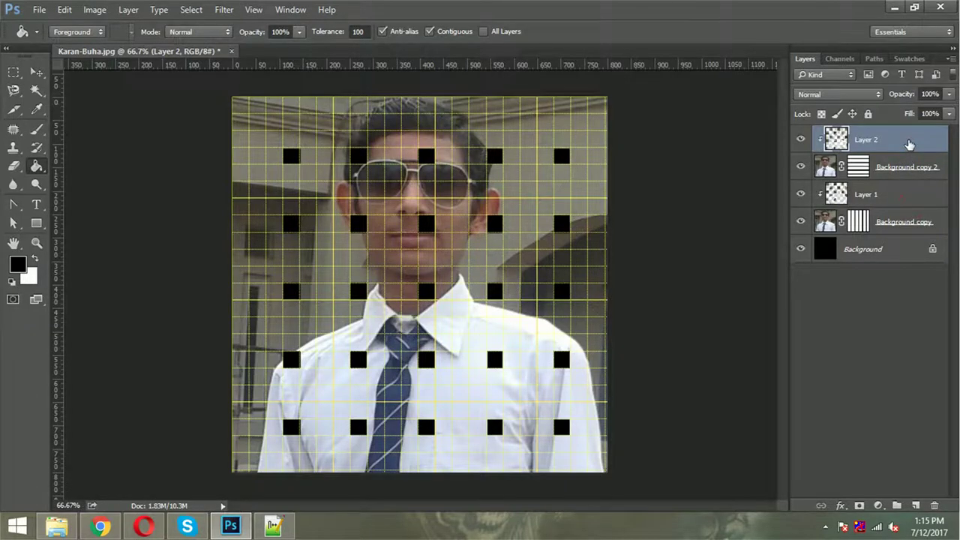
double_click(908, 144)
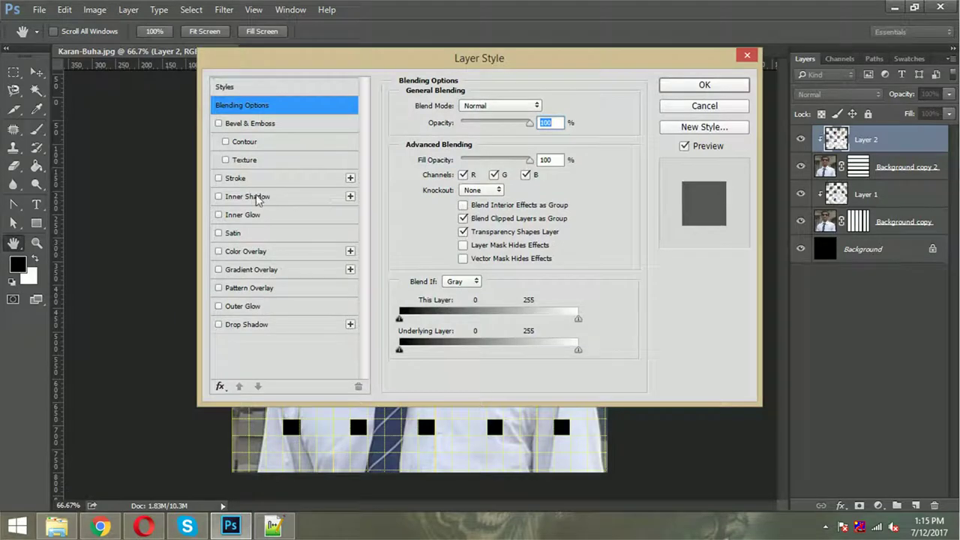
left_click(252, 307)
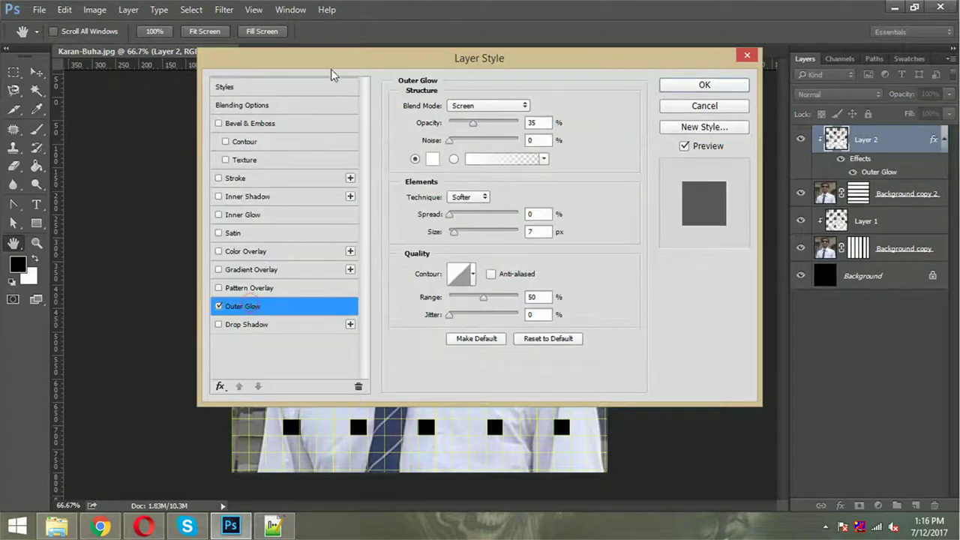
Step: Set the outer glow's blend mode to Multiply and its colour to black
left_click_drag(336, 71, 663, 84)
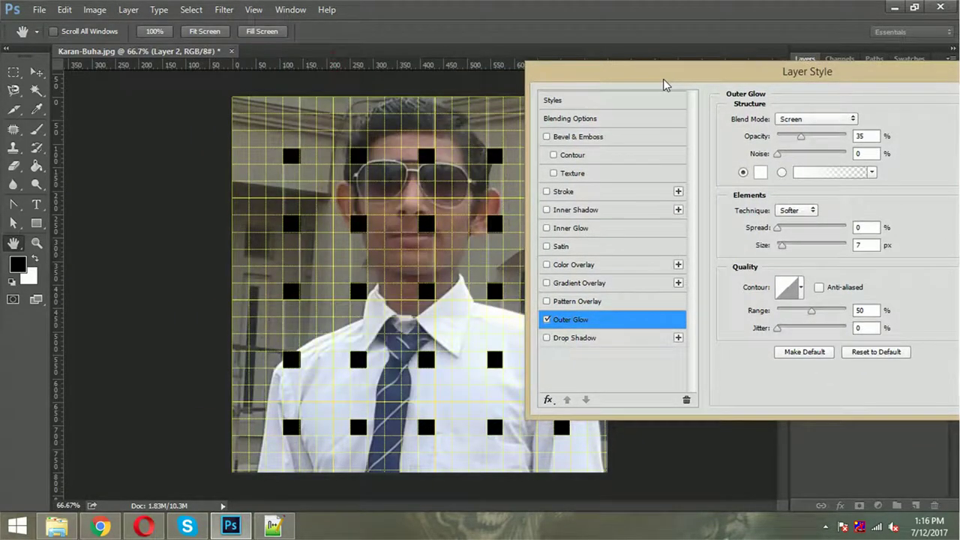
left_click(822, 119)
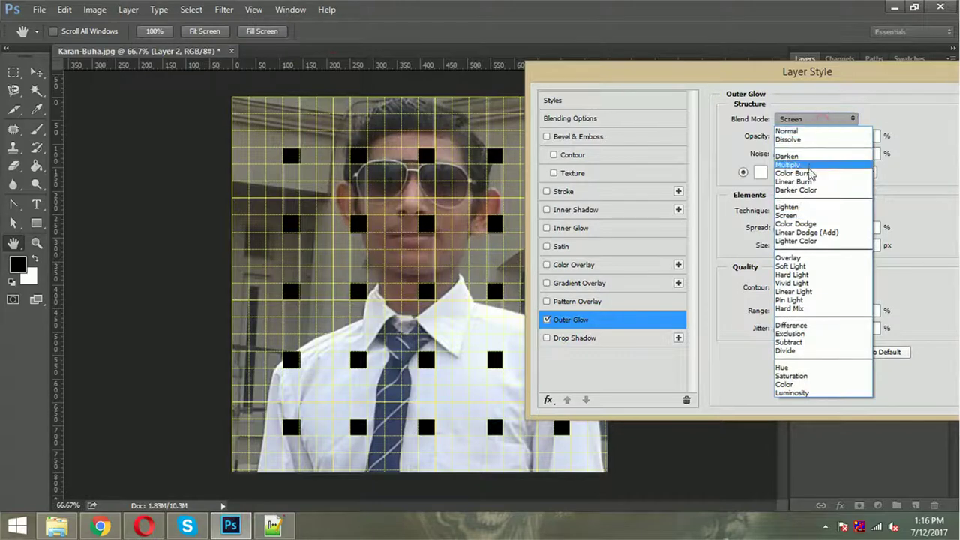
left_click(811, 163)
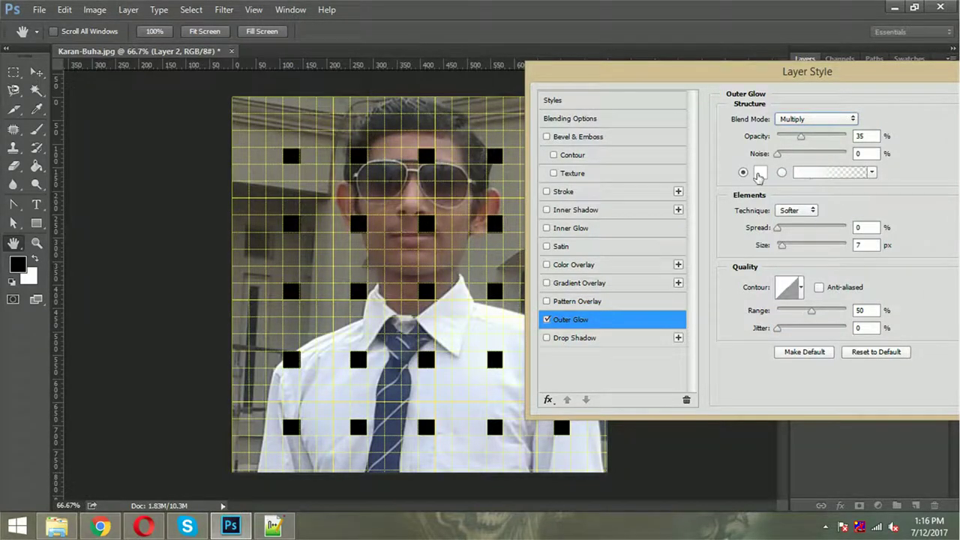
left_click(759, 172)
left_click(636, 303)
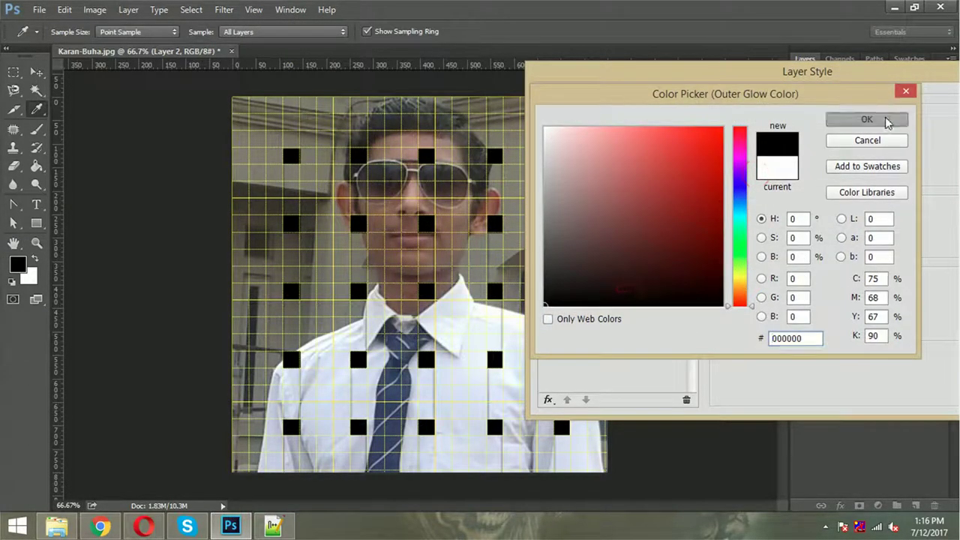
left_click(885, 118)
Step: Set the outer glow size to 40 px and apply the layer style
double_click(860, 244)
type("30")
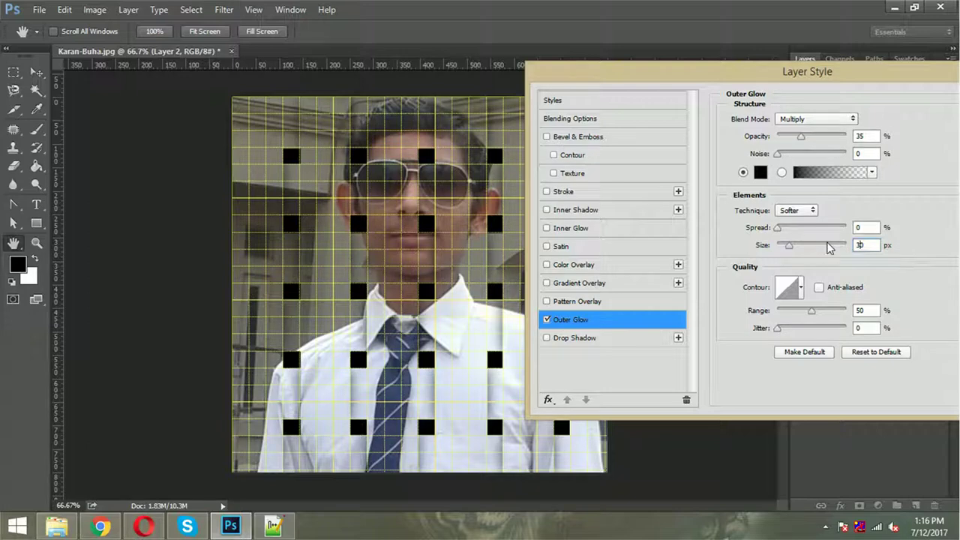
key("BackSpace")
key("BackSpace")
type("40")
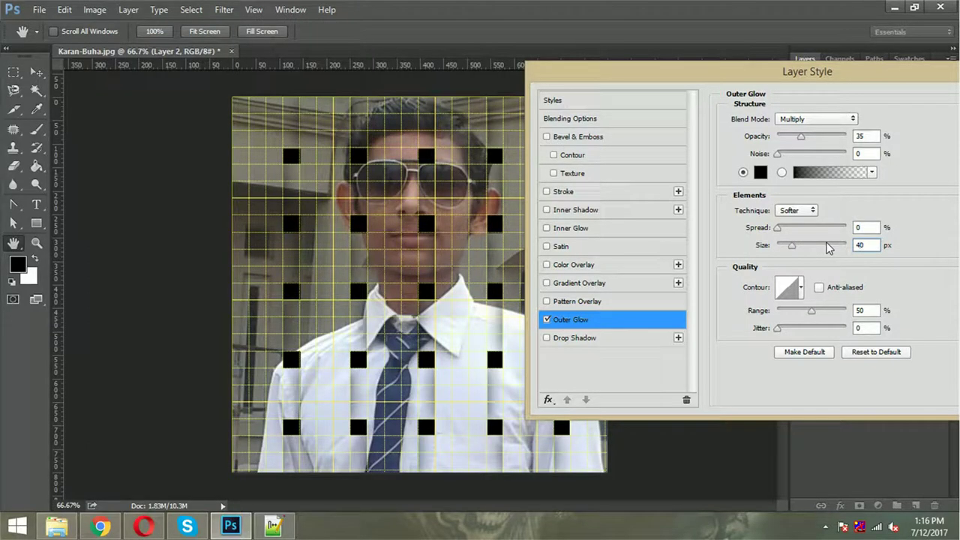
left_click_drag(892, 75, 795, 96)
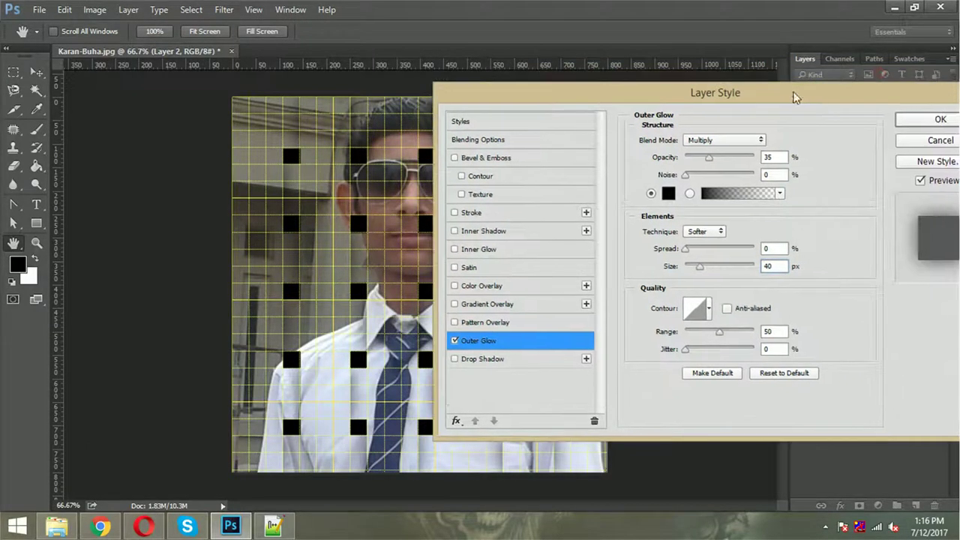
left_click(938, 119)
Step: Copy Layer 2's outer glow style and paste it onto Layer 1
right_click(883, 140)
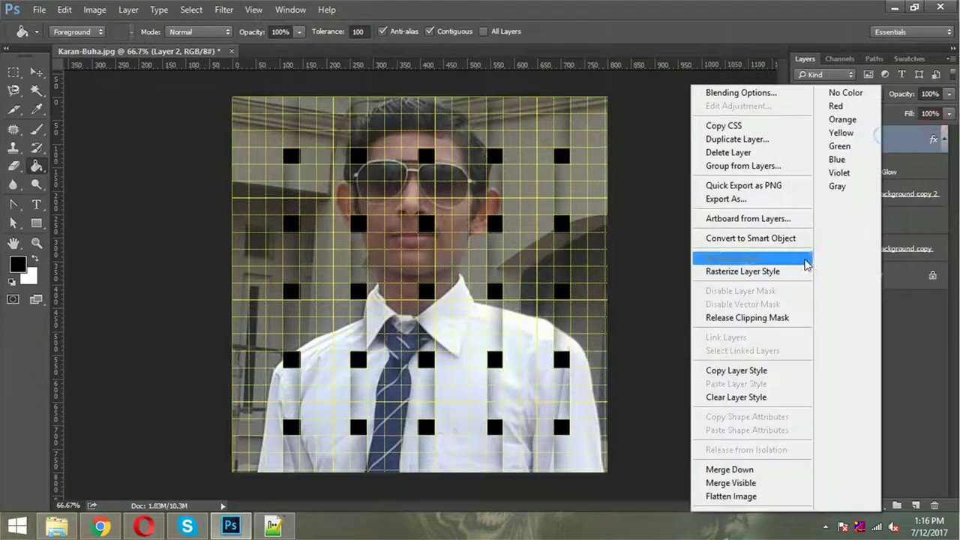
left_click(750, 371)
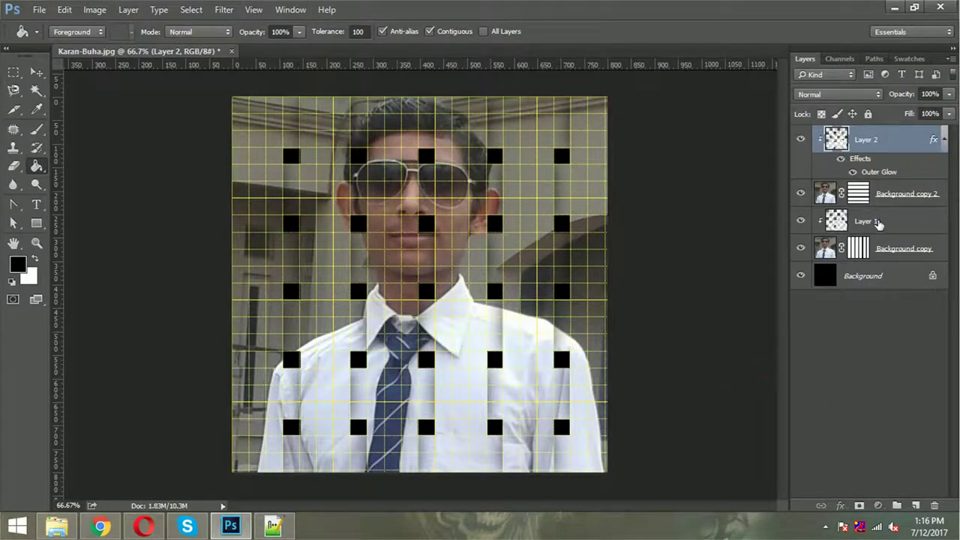
right_click(873, 219)
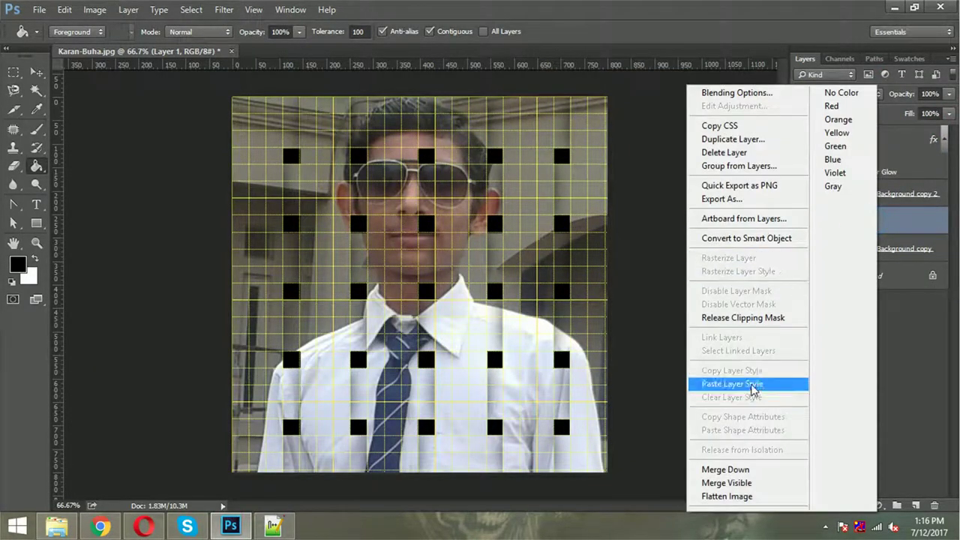
left_click(742, 383)
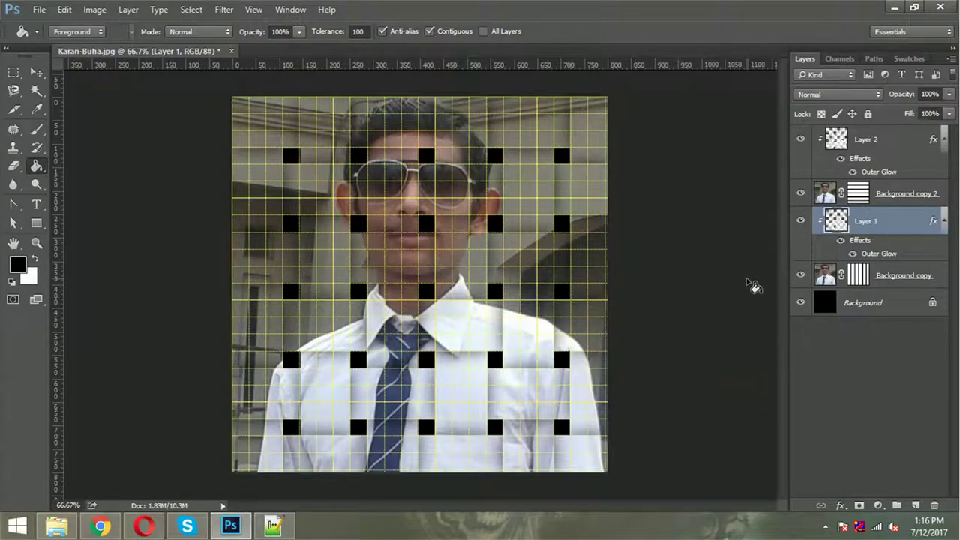
Step: Hide the yellow grid with Ctrl+' and make Layer 2 the active layer
key("ctrl+apostrophe")
scroll(443, 222, "up", 2)
scroll(443, 223, "up", 1)
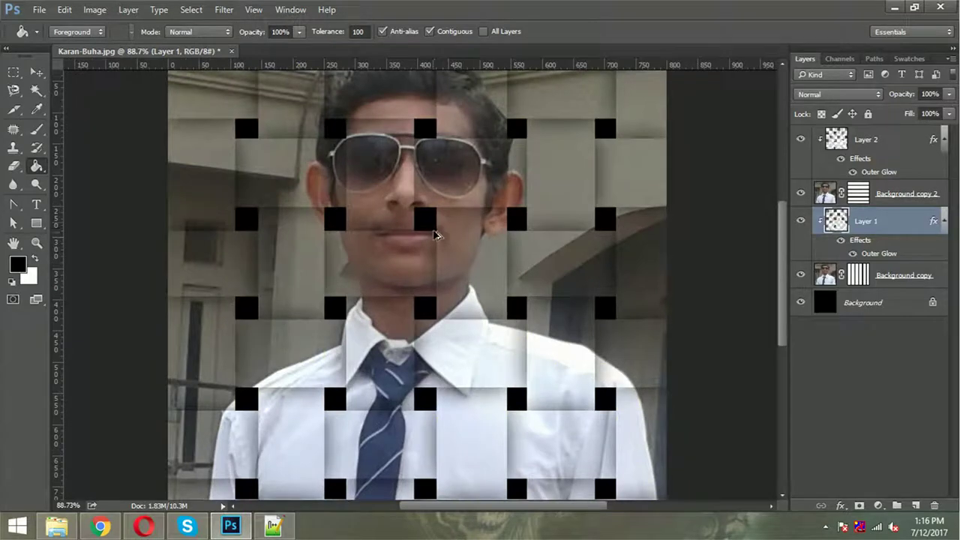
scroll(431, 225, "down", 2)
scroll(454, 239, "down", 1)
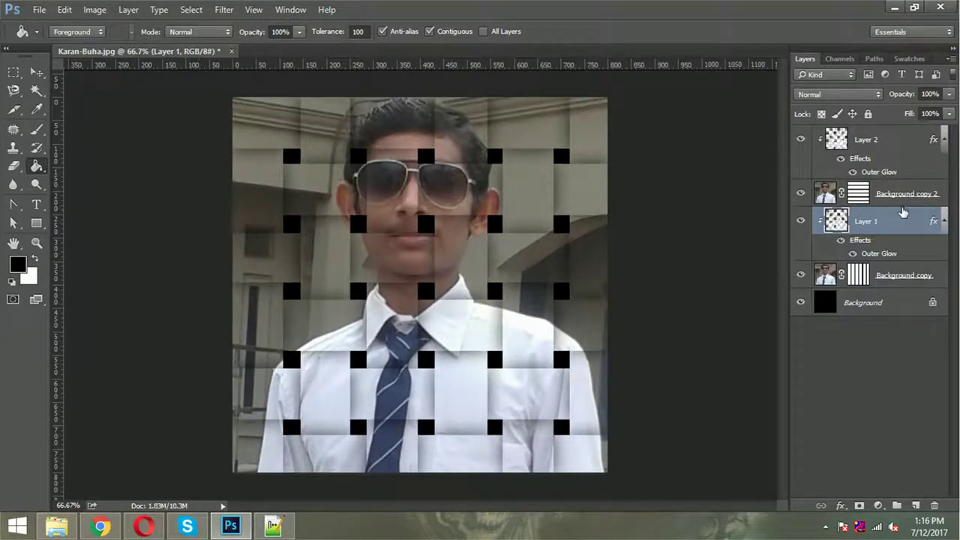
left_click(889, 149)
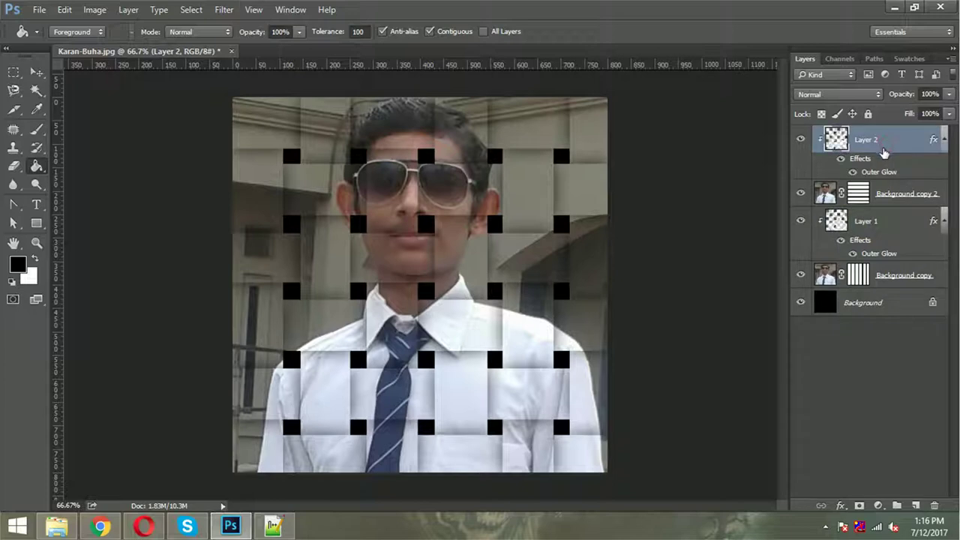
Step: Stamp all visible layers into a new Layer 3 and open Texturizer in the Filter Gallery
key("ctrl+shift+alt+e")
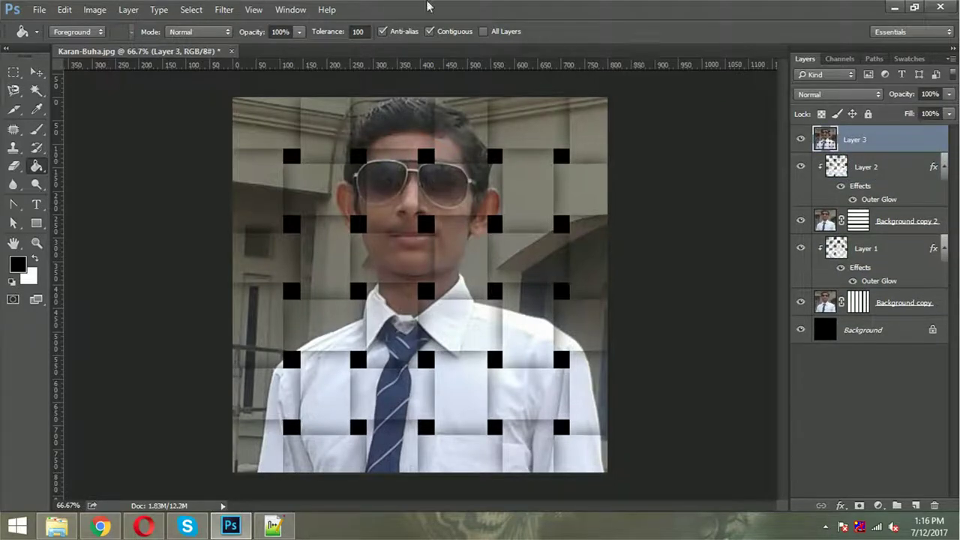
left_click(224, 11)
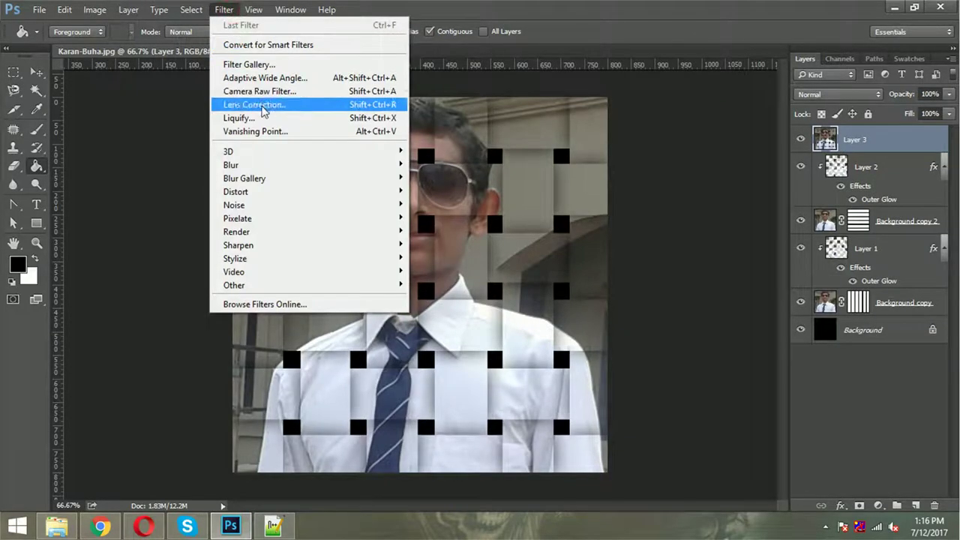
left_click(278, 65)
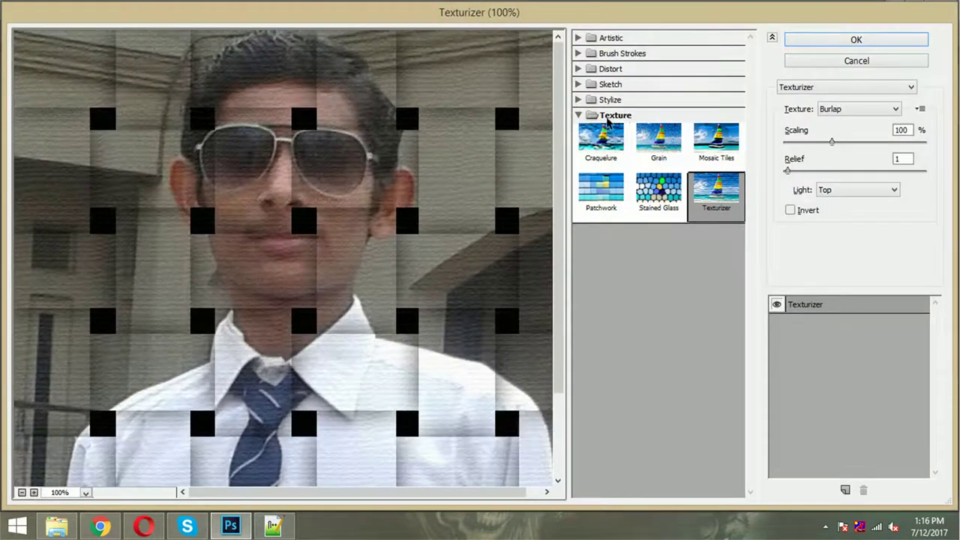
left_click(608, 115)
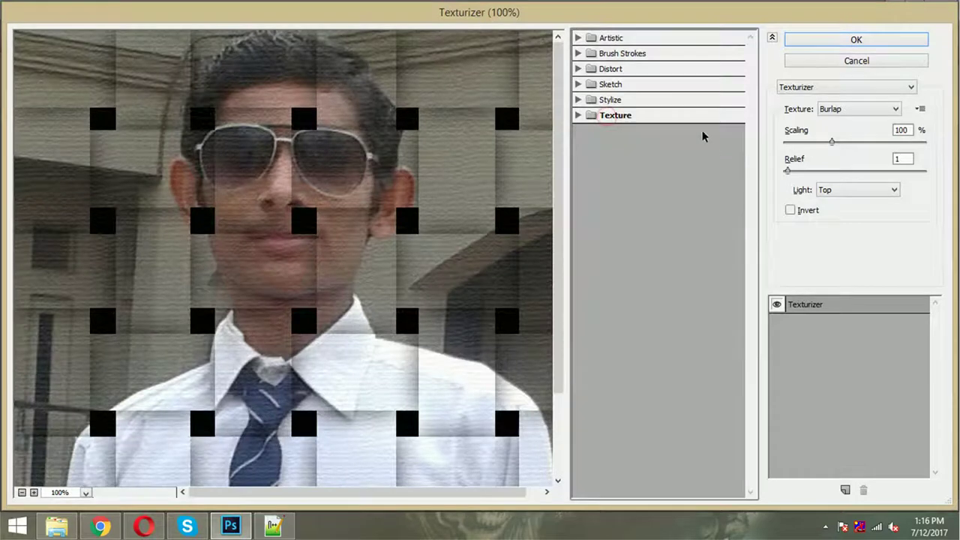
left_click(609, 116)
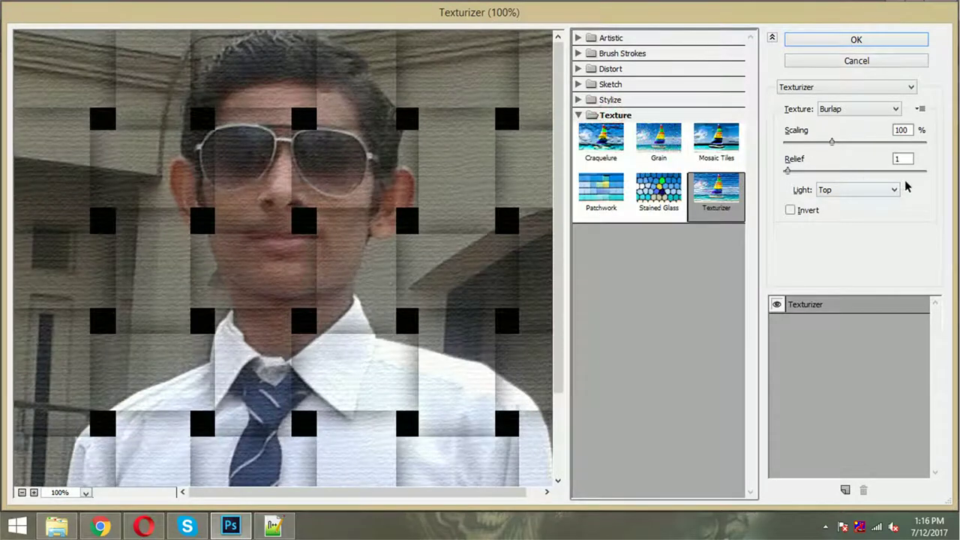
Step: Apply the Burlap texture with scaling set to 50%
left_click(904, 129)
type("50")
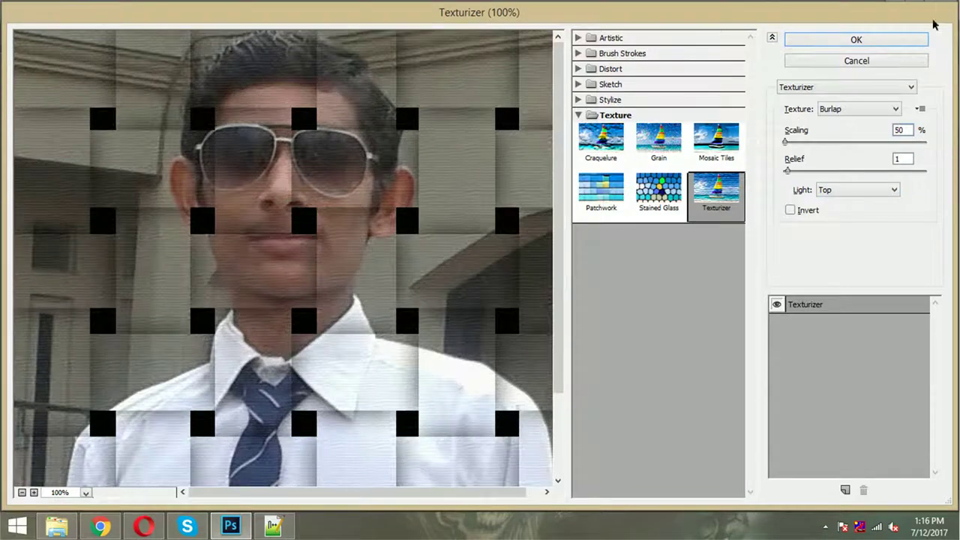
left_click(870, 44)
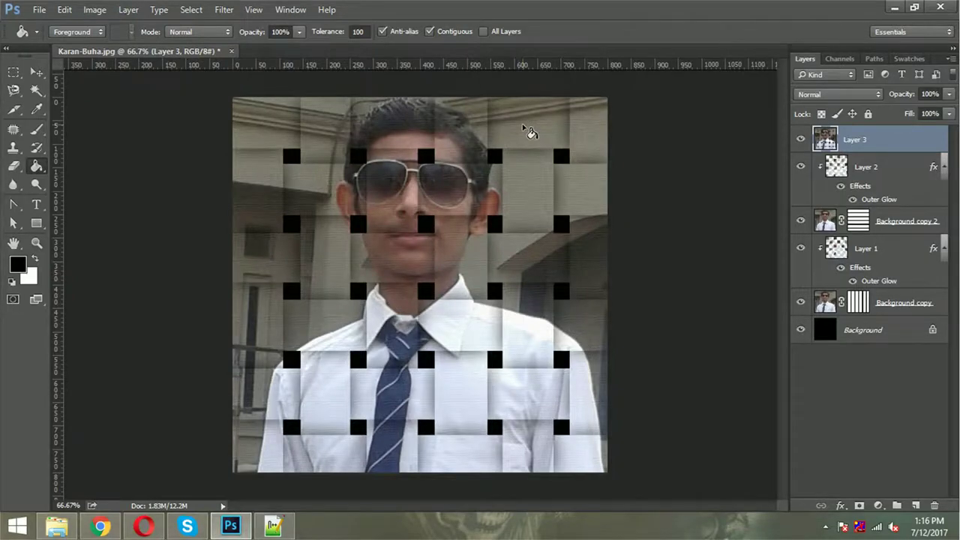
left_click(824, 528)
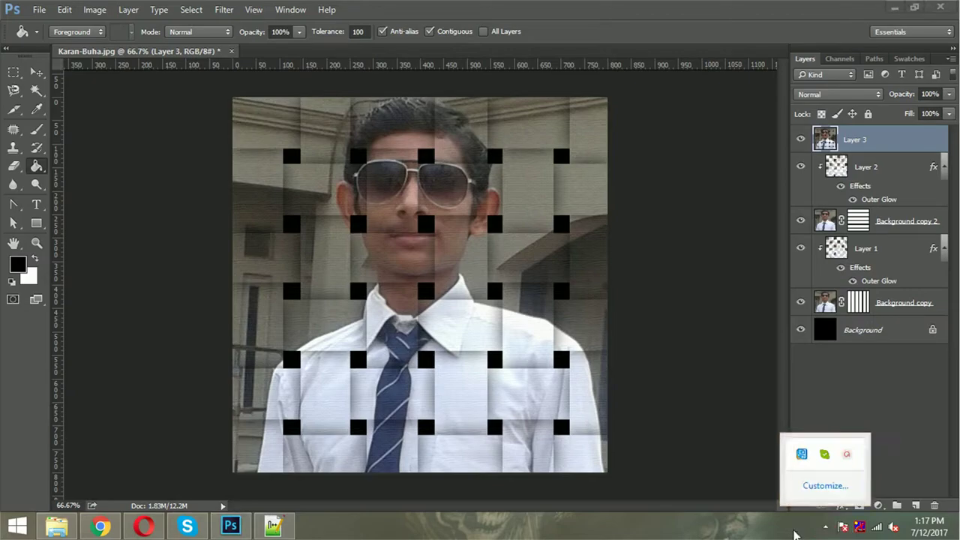